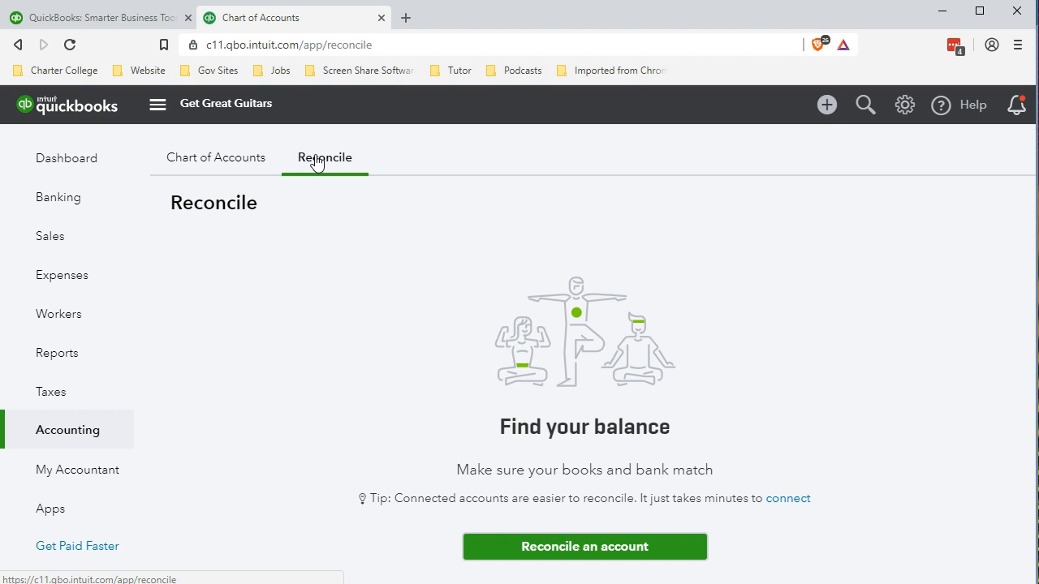
pyautogui.click(258, 529)
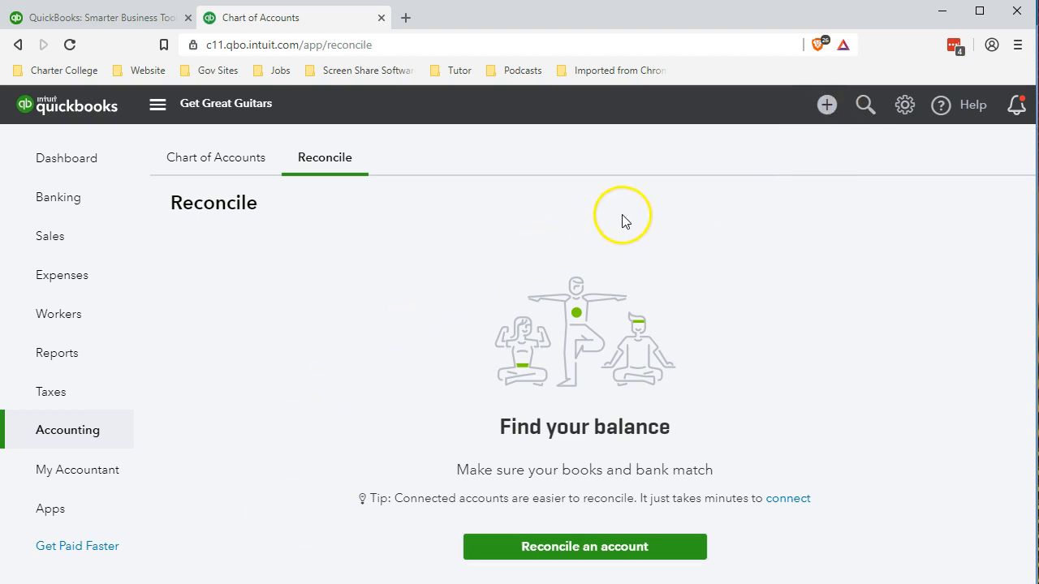
pyautogui.click(826, 105)
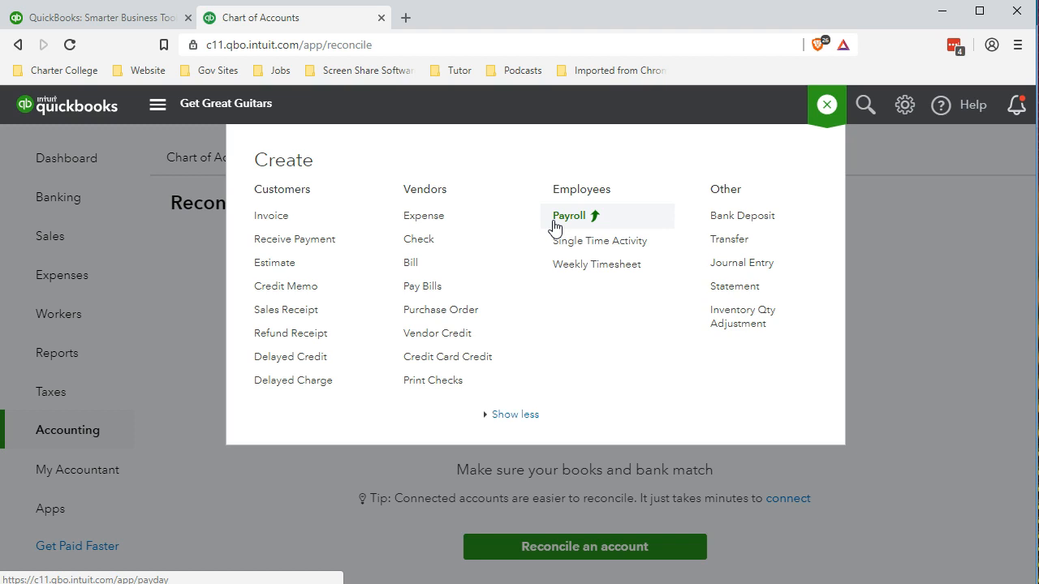
pyautogui.click(999, 392)
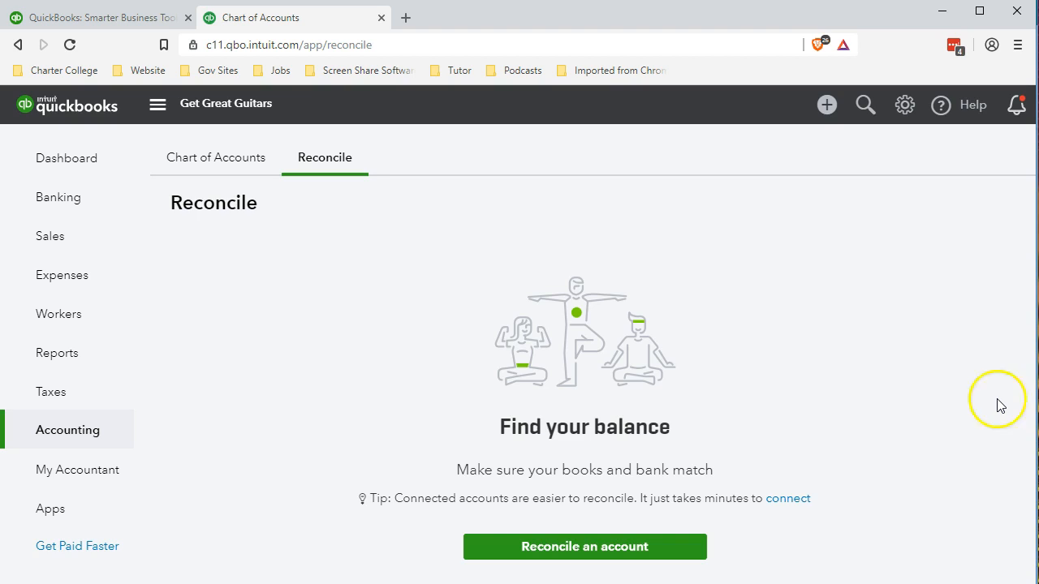
# Switch to Bank Rec.xlsx in Excel and review the January bank statement's balances, deposits and checks, then return to QuickBooks
pyautogui.moveTo(540, 583)
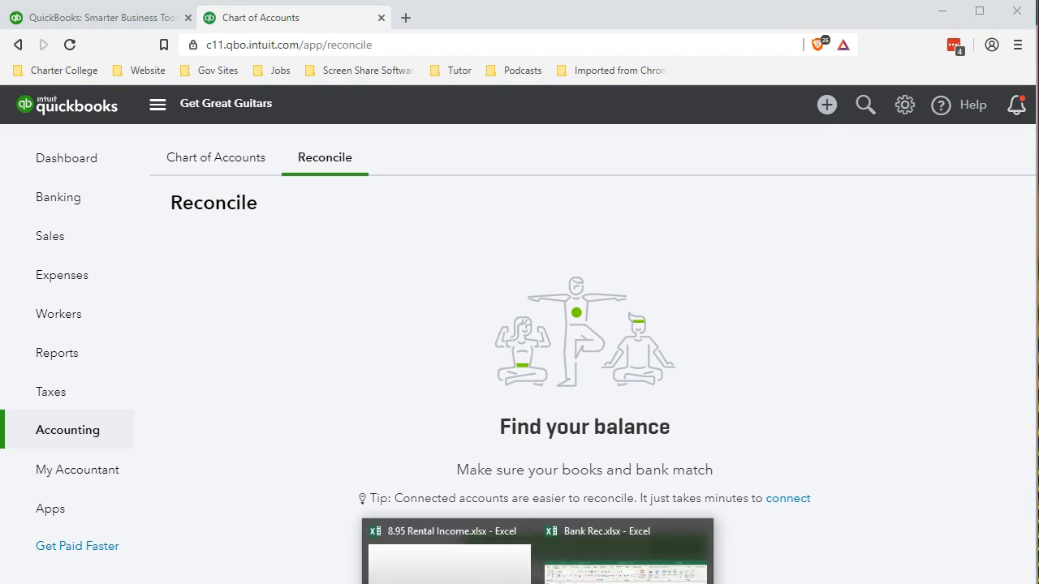
pyautogui.click(613, 568)
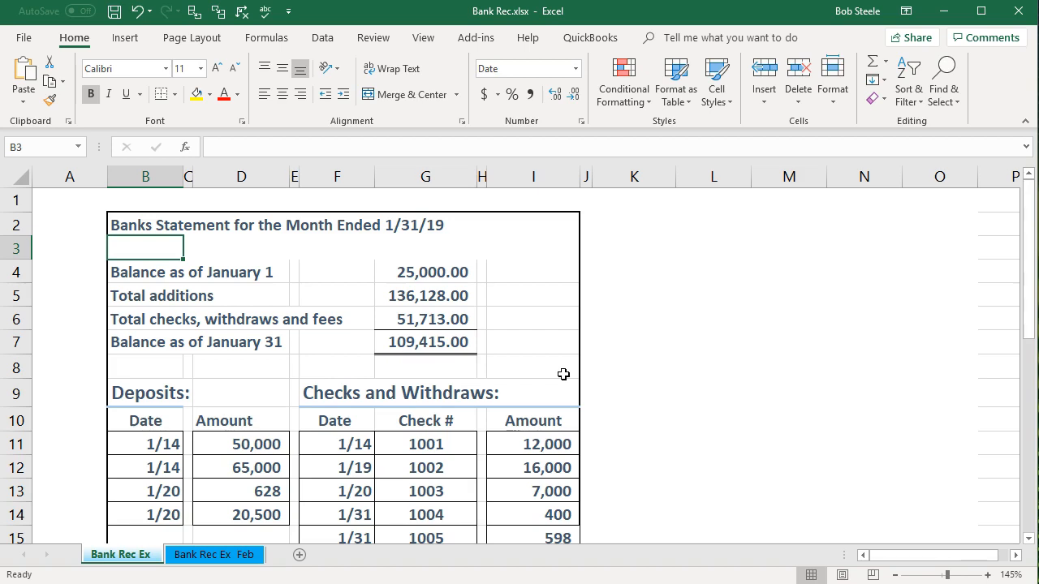
pyautogui.scroll(-1, 563, 374)
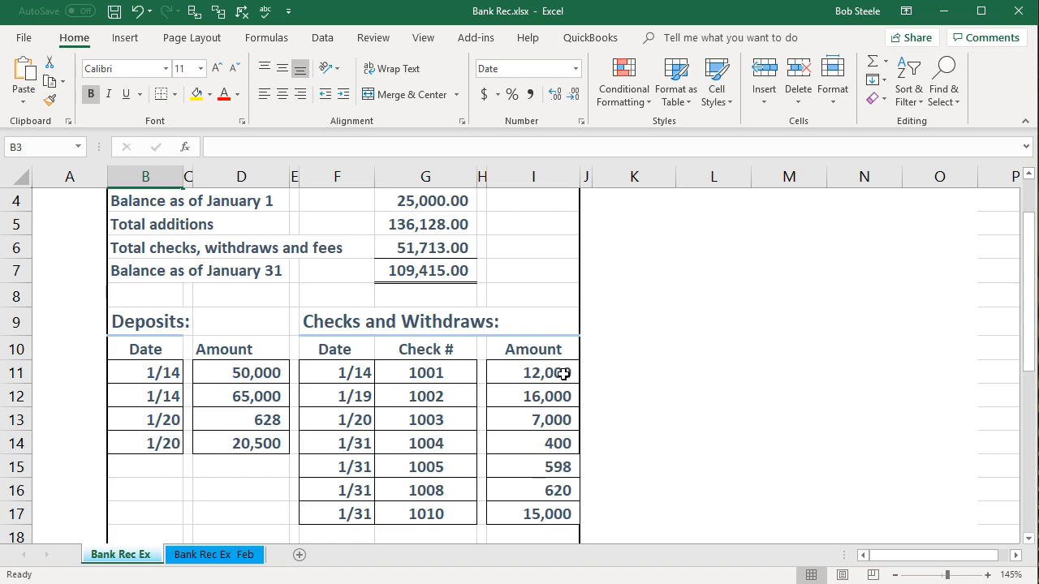
pyautogui.click(633, 356)
pyautogui.scroll(1, 632, 356)
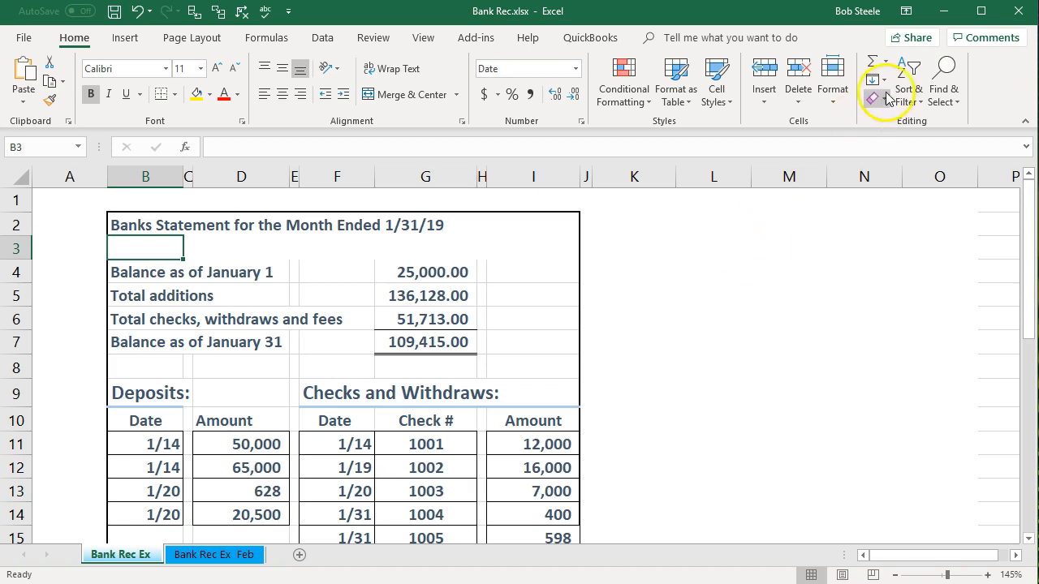
pyautogui.click(942, 11)
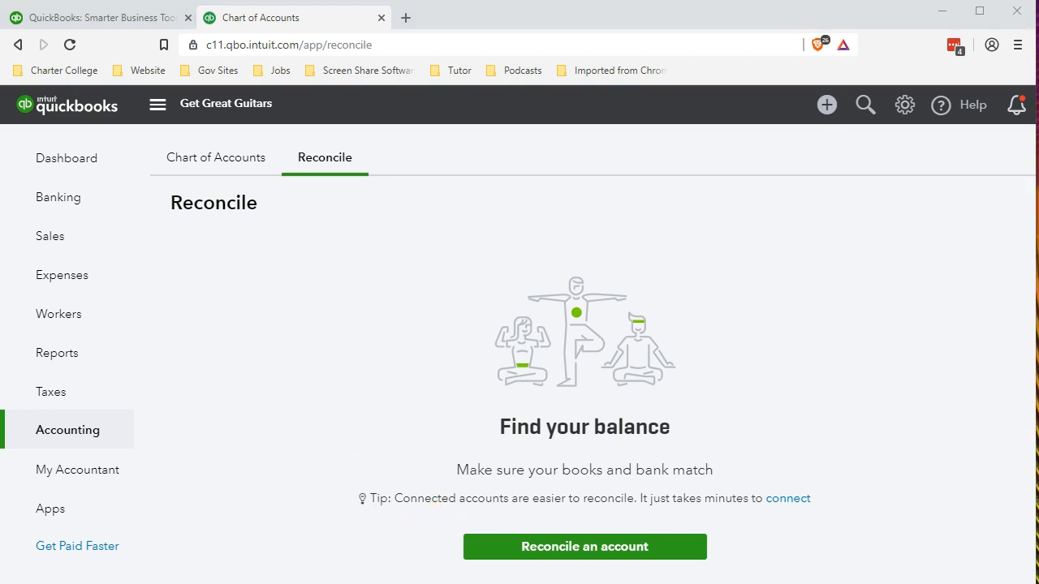
# Bring Bank Rec.xlsx back up in Excel and select the statement's balance as of January 31 in G7
pyautogui.click(631, 560)
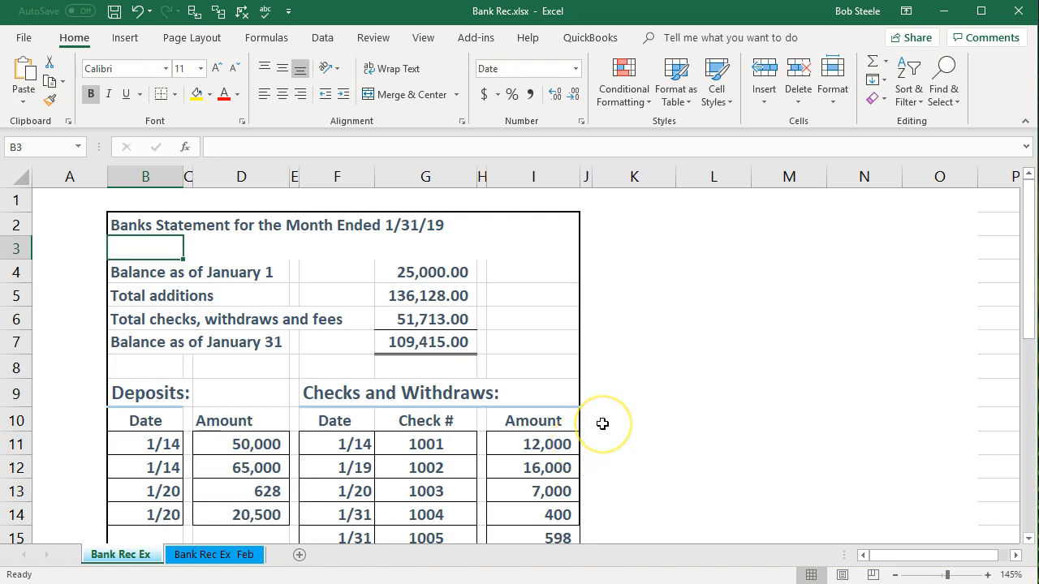
pyautogui.scroll(-1, 602, 423)
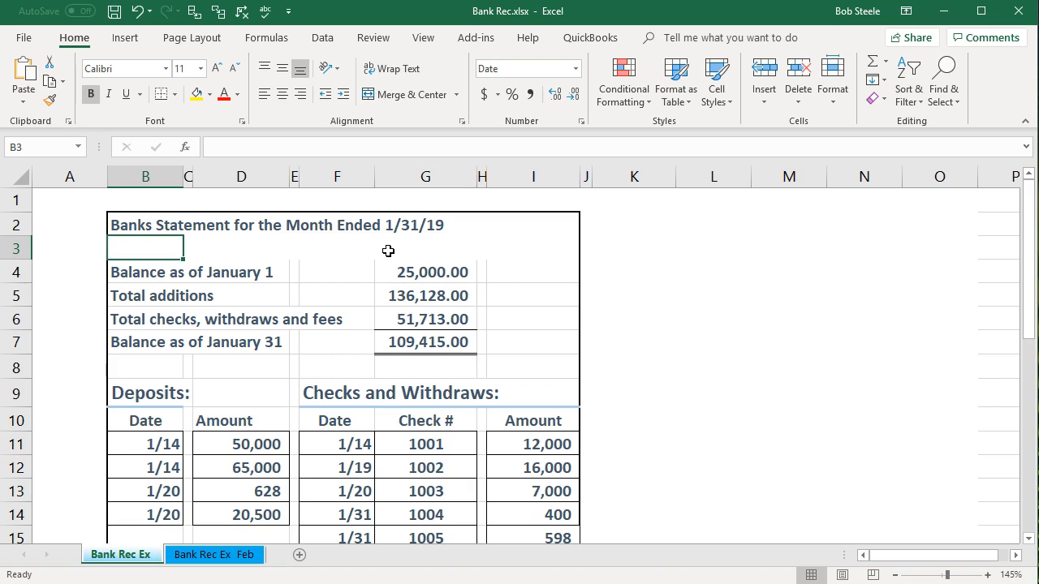
pyautogui.click(423, 341)
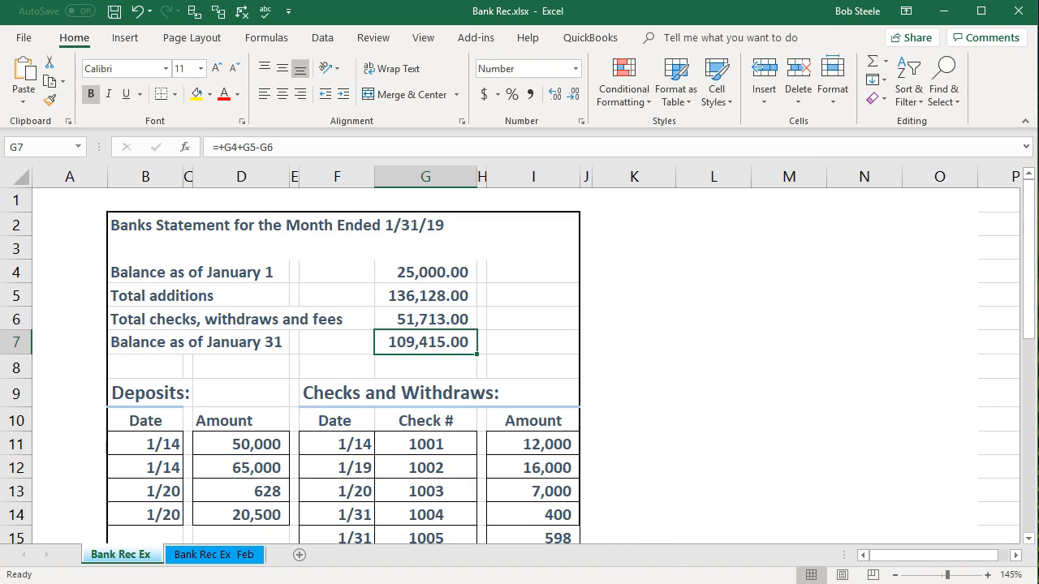
# Switch to QuickBooks in the browser and open the Balance Sheet report
pyautogui.click(740, 560)
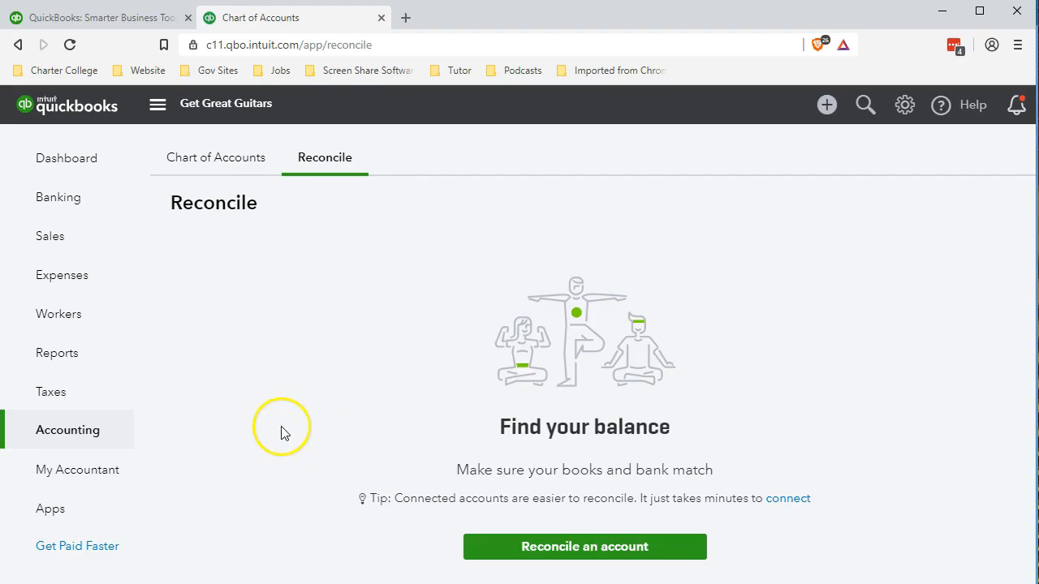
pyautogui.click(89, 365)
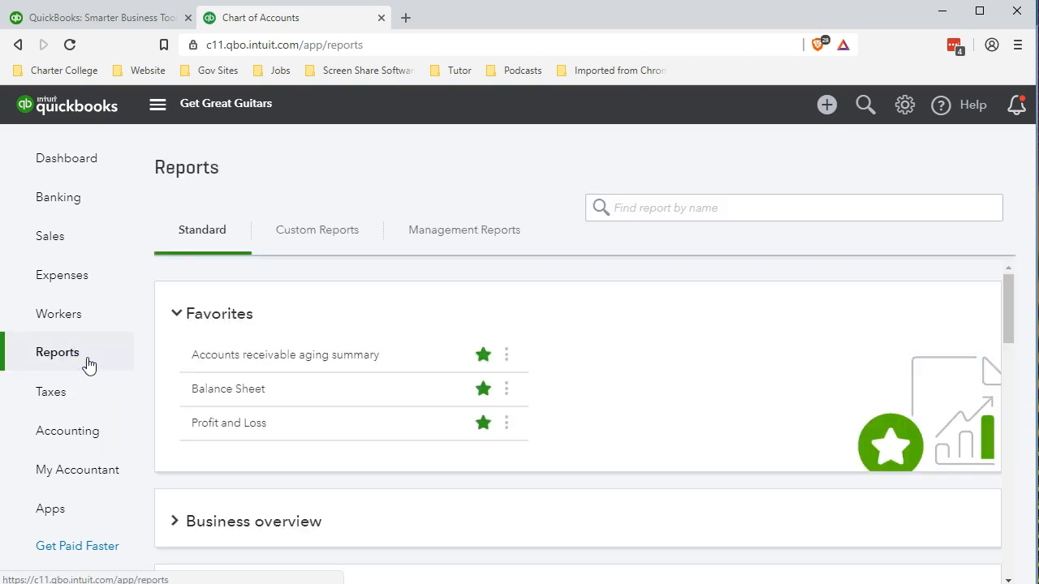
pyautogui.click(210, 442)
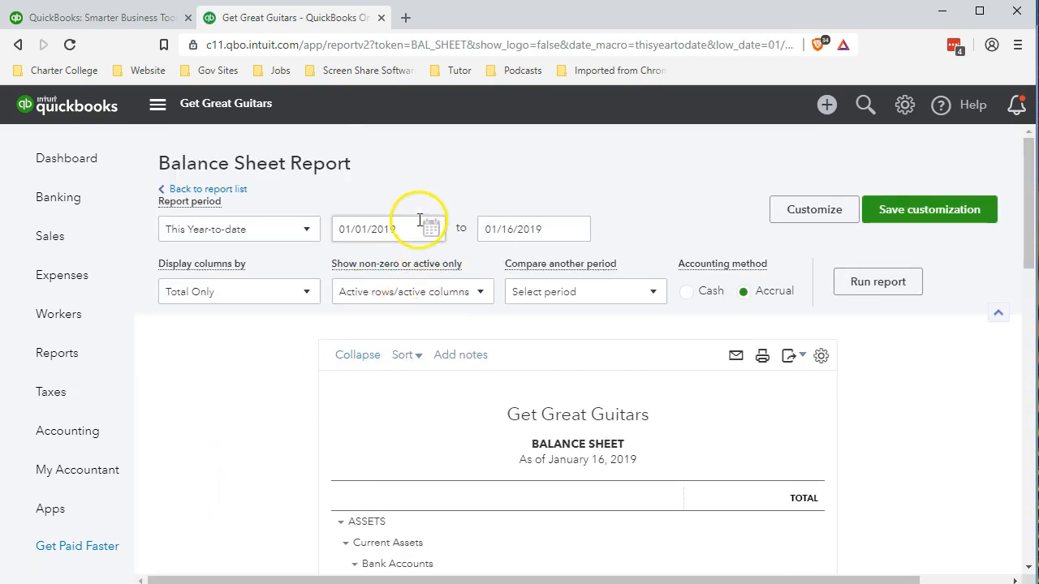
# Run the Balance Sheet report for the period 01/01/2019 to 01/31/2019 and bring its bank accounts section into view
pyautogui.click(419, 224)
pyautogui.write('01/01/2019')
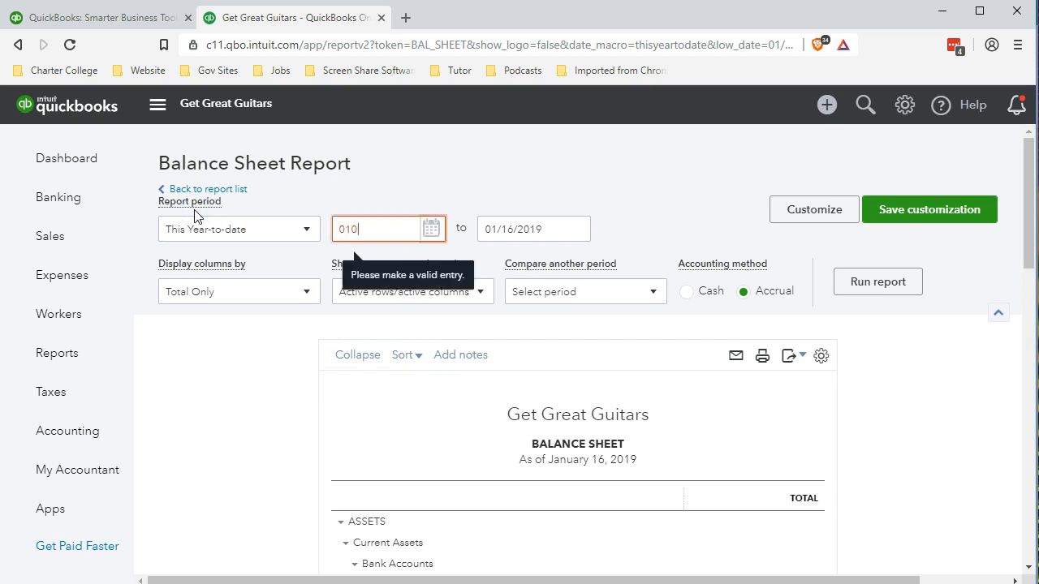
pyautogui.press('Tab')
pyautogui.write('013119')
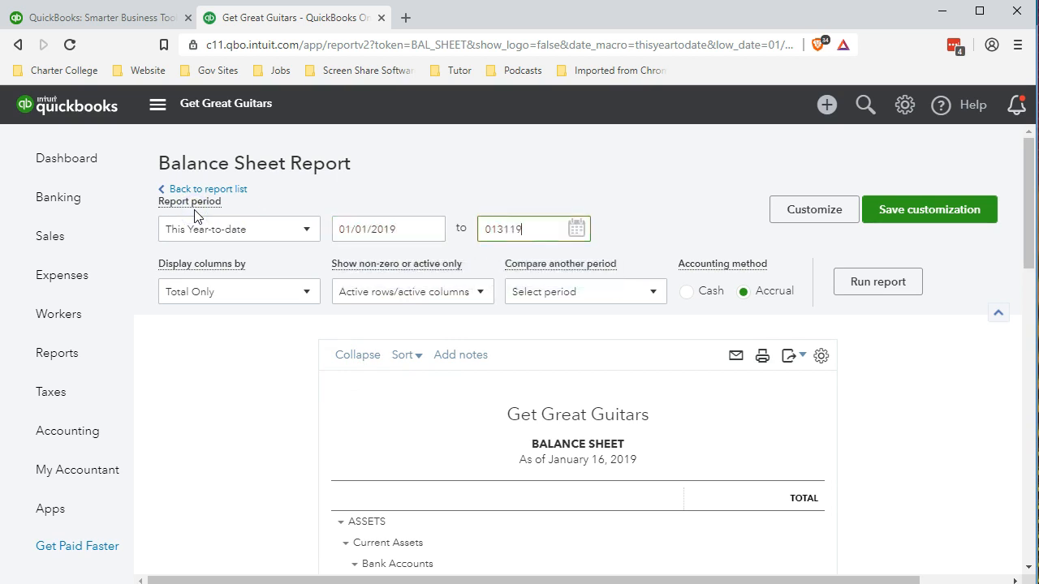
pyautogui.press('Tab')
pyautogui.click(367, 259)
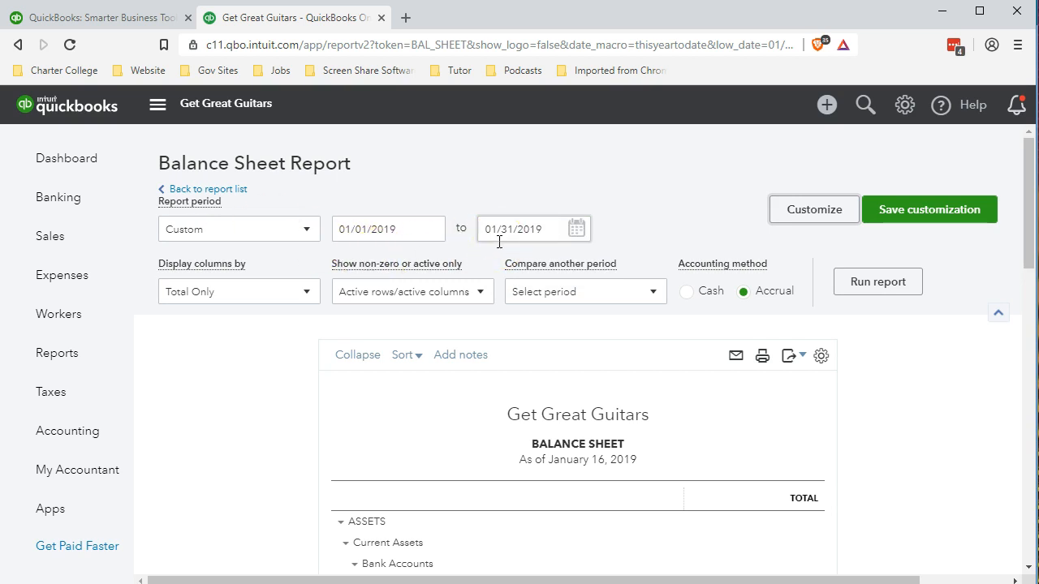
pyautogui.click(861, 286)
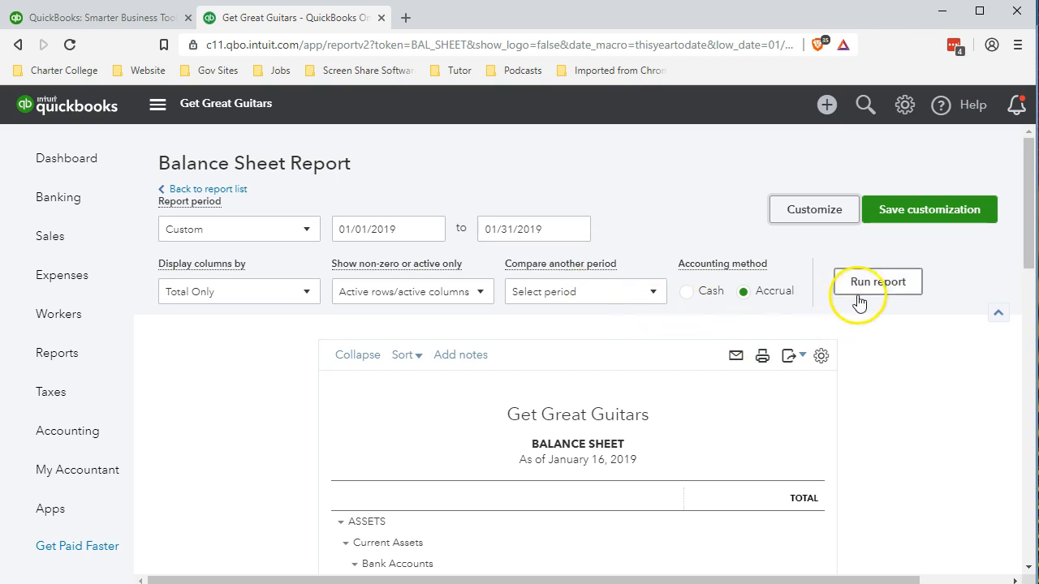
pyautogui.scroll(-3, 862, 296)
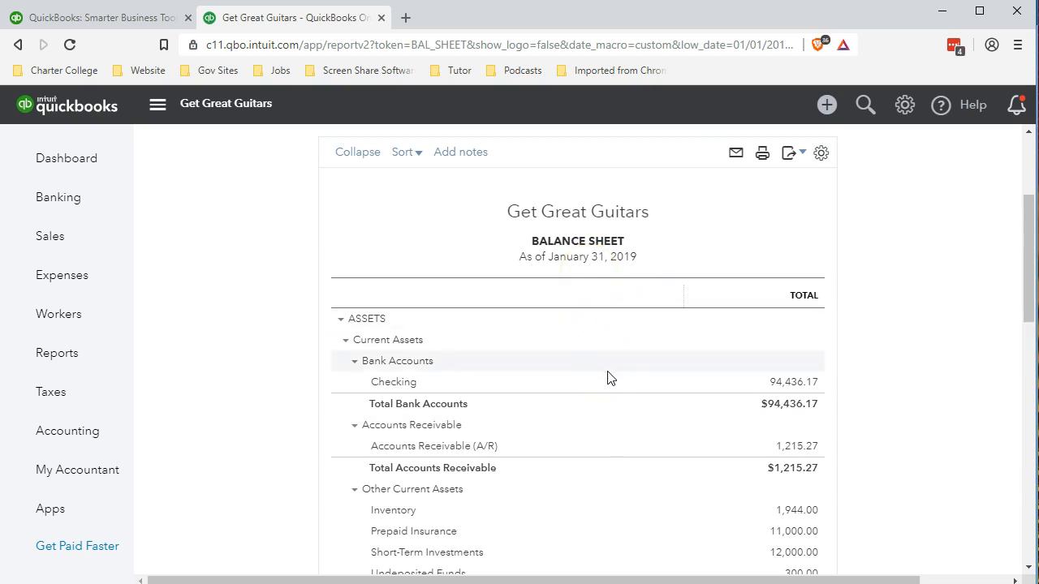
# Switch to Bank Rec.xlsx in Excel and trace the statement summary in G4:G7 from the January 1 balance to the January 31 balance
pyautogui.click(539, 583)
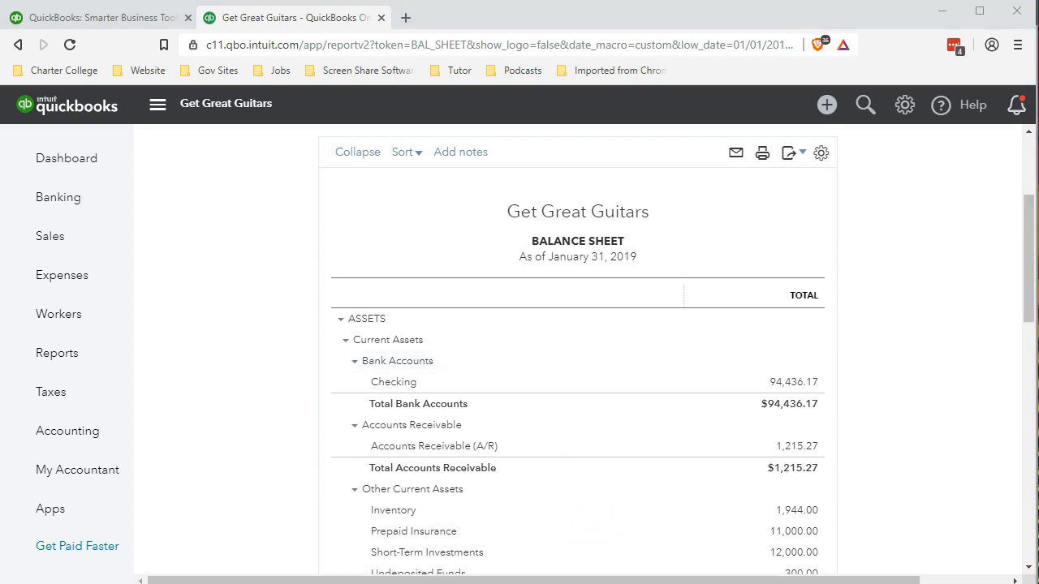
pyautogui.click(625, 568)
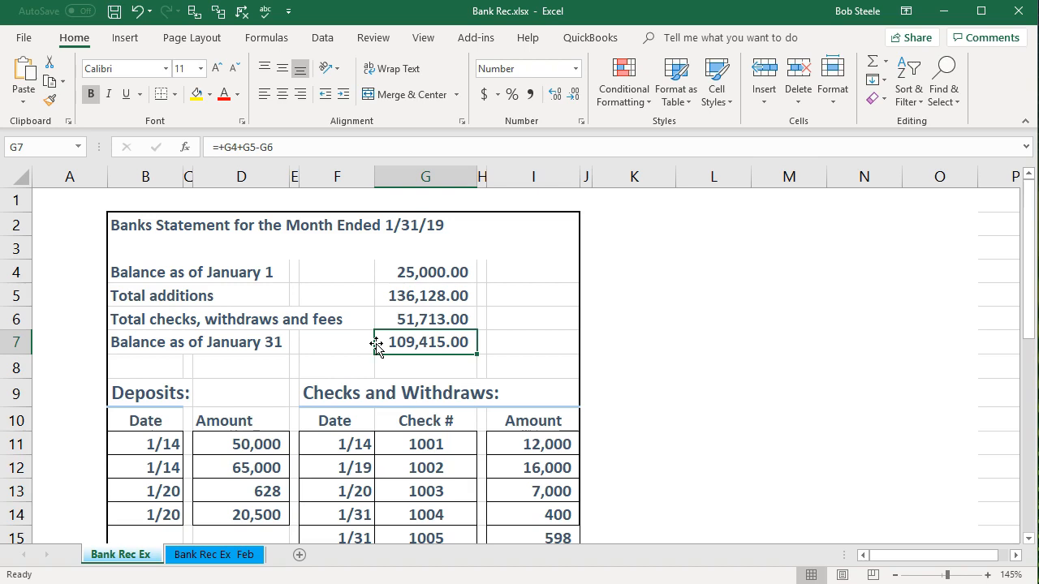
pyautogui.press('Up')
pyautogui.press('Up')
pyautogui.press('Up')
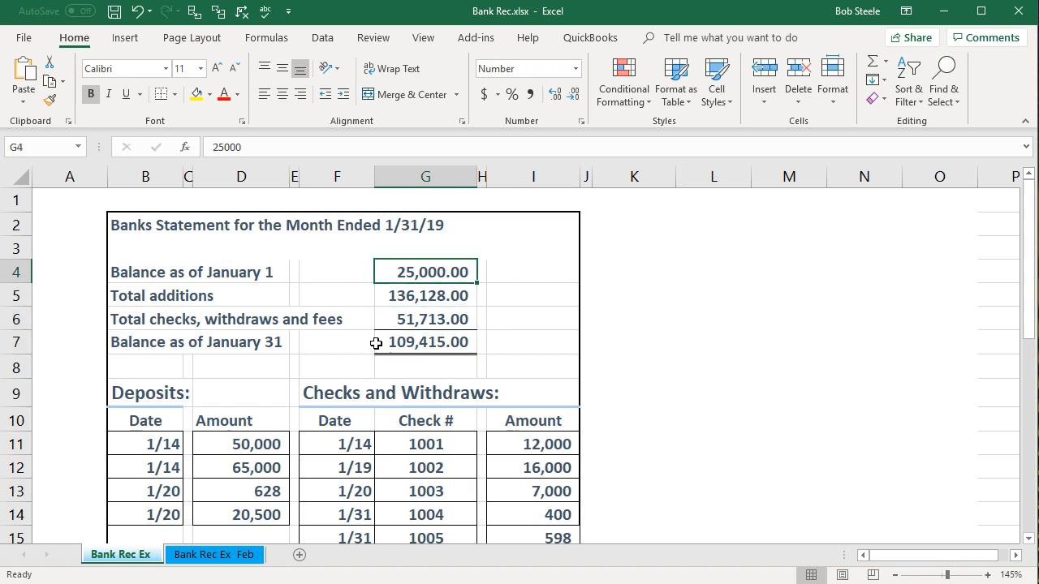
pyautogui.press('Down')
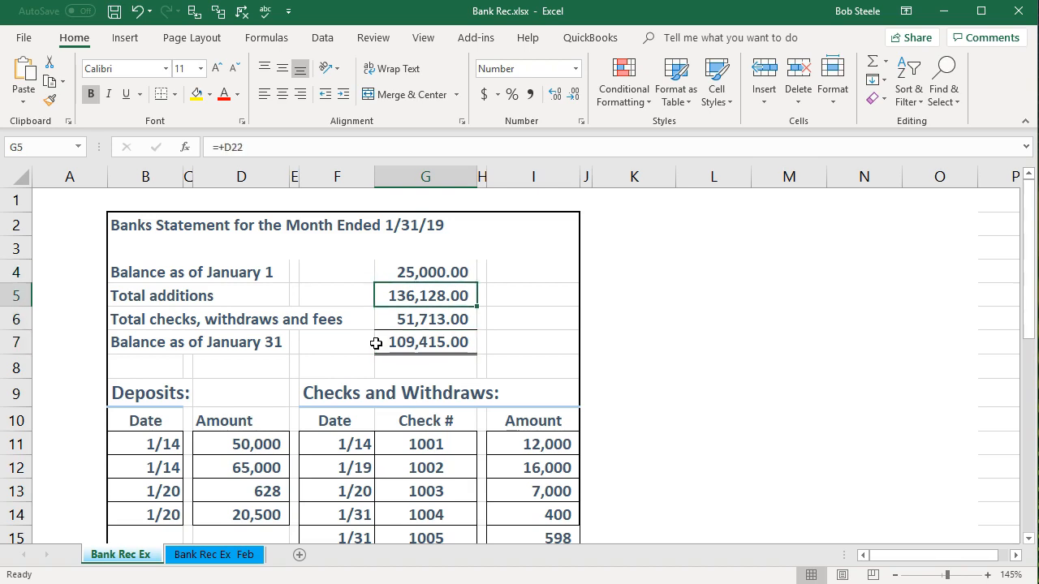
pyautogui.press('Down')
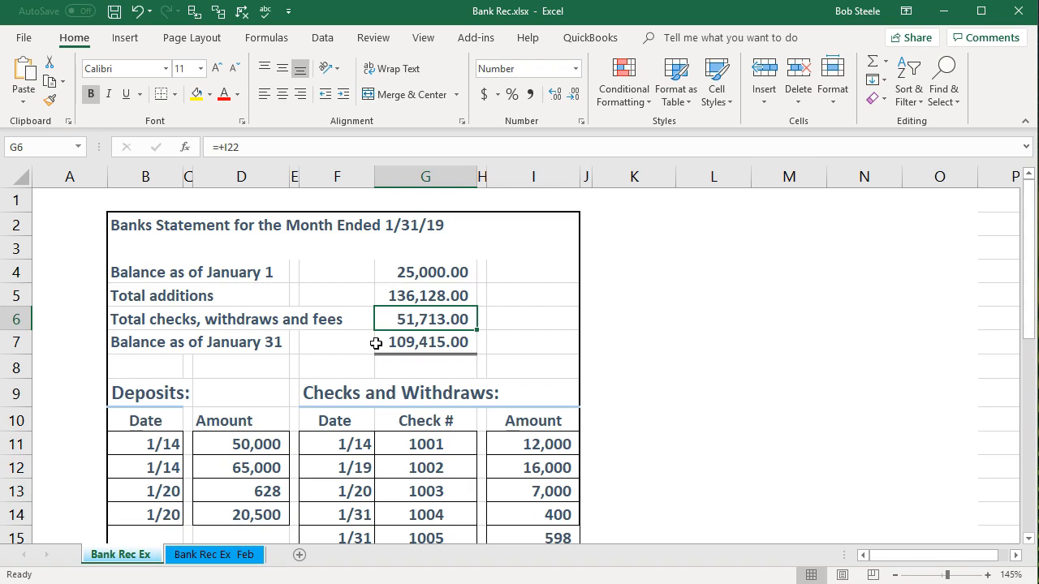
pyautogui.press('Down')
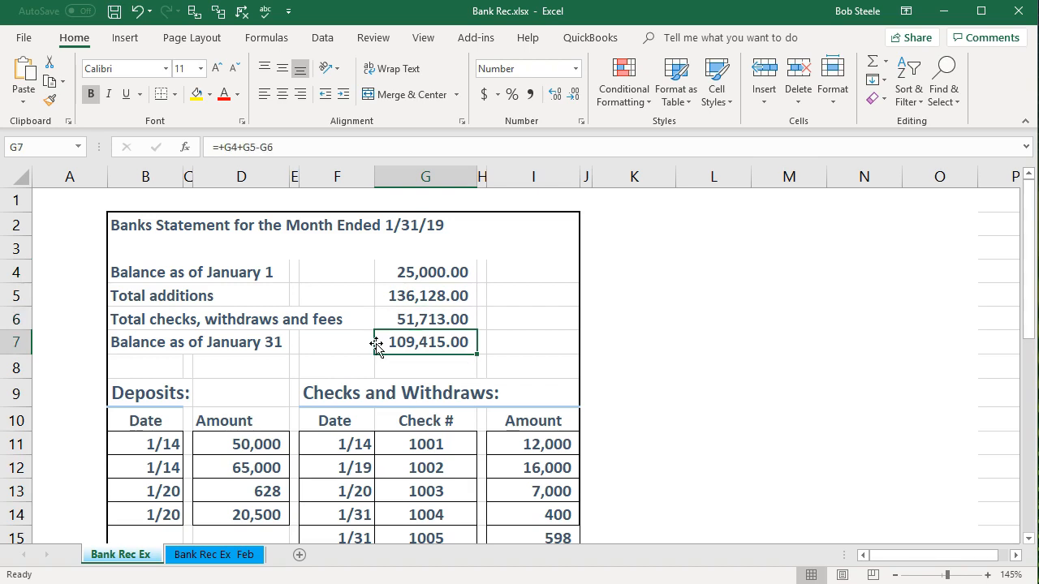
pyautogui.press('Up')
pyautogui.press('Up')
pyautogui.press('Up')
pyautogui.press('Down')
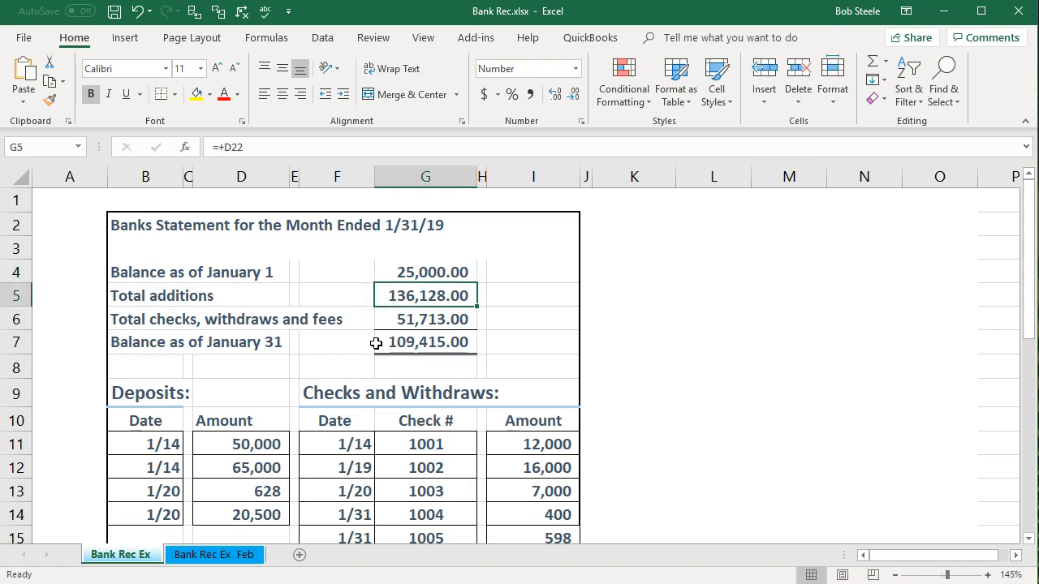
pyautogui.press('Down')
pyautogui.press('Down')
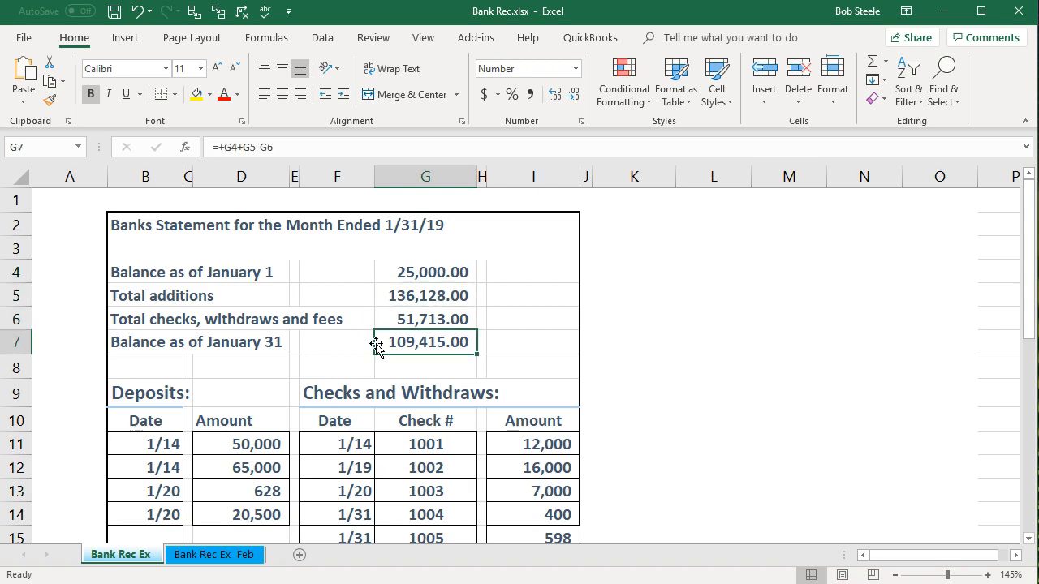
# Sum the deposit amounts in D11:D14 by selecting them and compare with the statement's total additions in G5
pyautogui.scroll(-1, 376, 345)
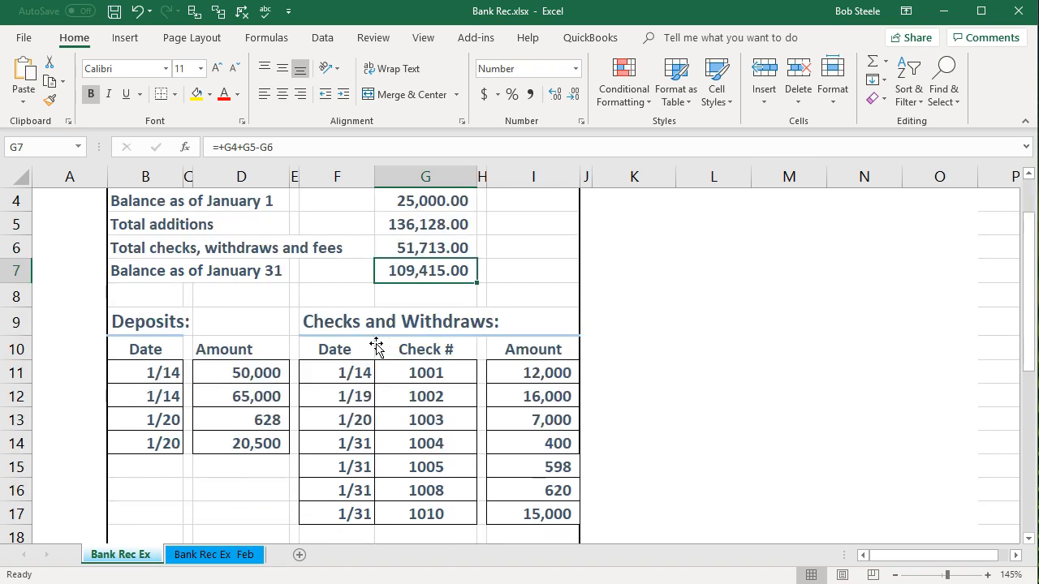
pyautogui.click(248, 376)
pyautogui.moveTo(248, 371); pyautogui.dragTo(247, 438)
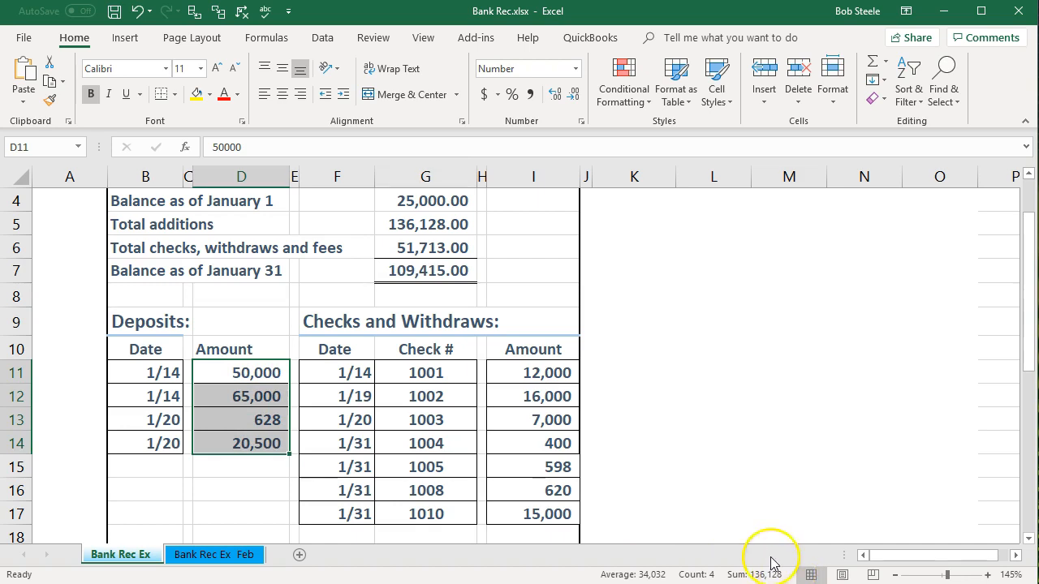
pyautogui.click(451, 225)
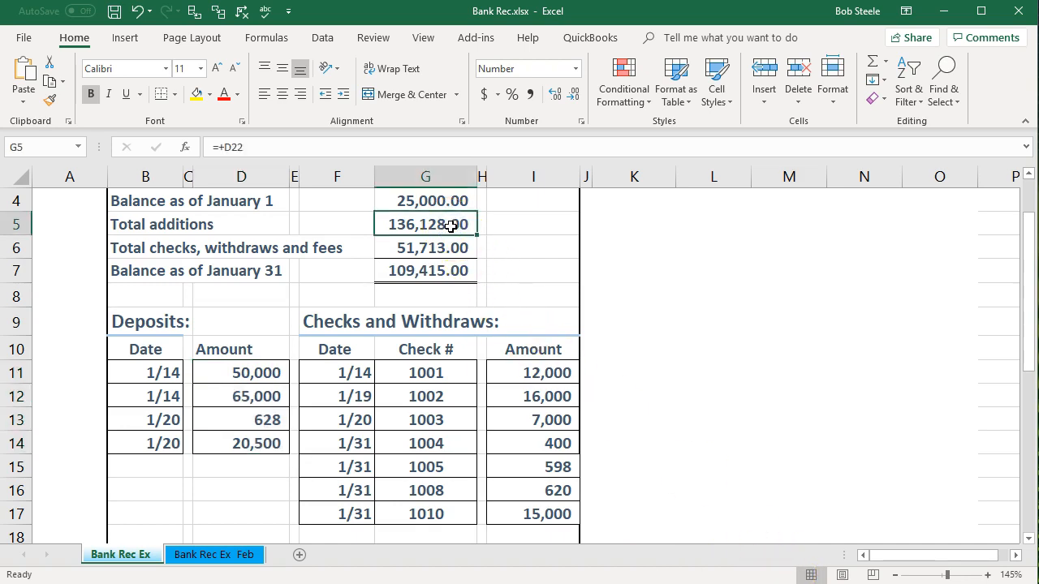
# Check the check amounts in I11:I17 and the withdrawal and service charges in I19:I20 against the total in I22
pyautogui.moveTo(531, 379); pyautogui.dragTo(539, 499)
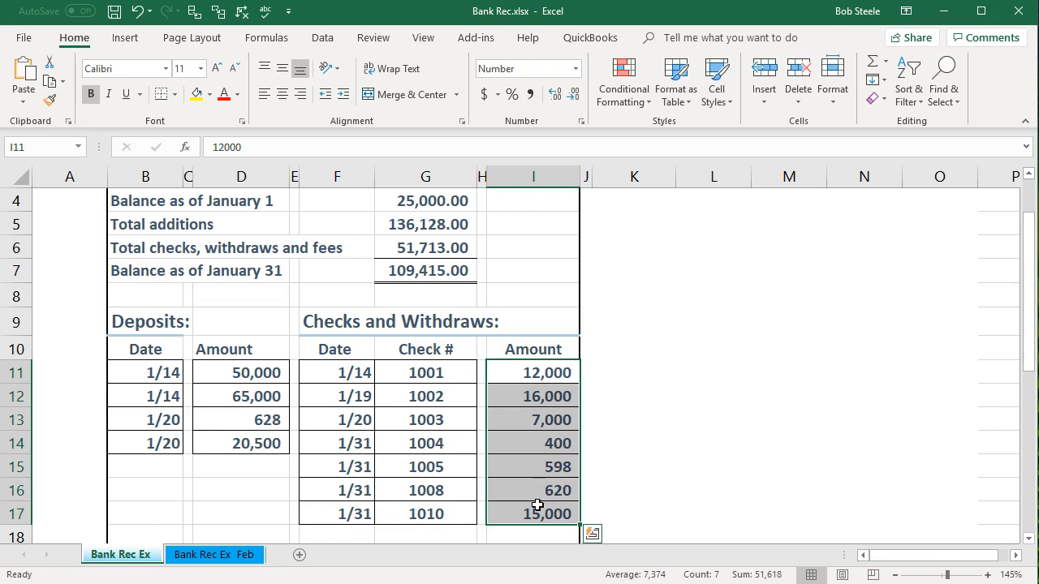
pyautogui.scroll(-1, 537, 504)
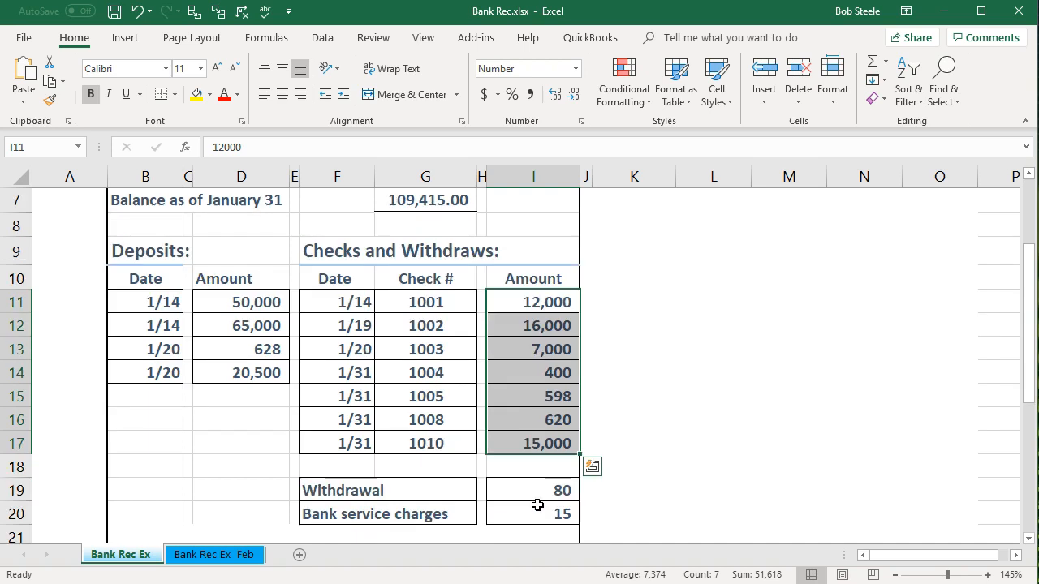
pyautogui.click(539, 489)
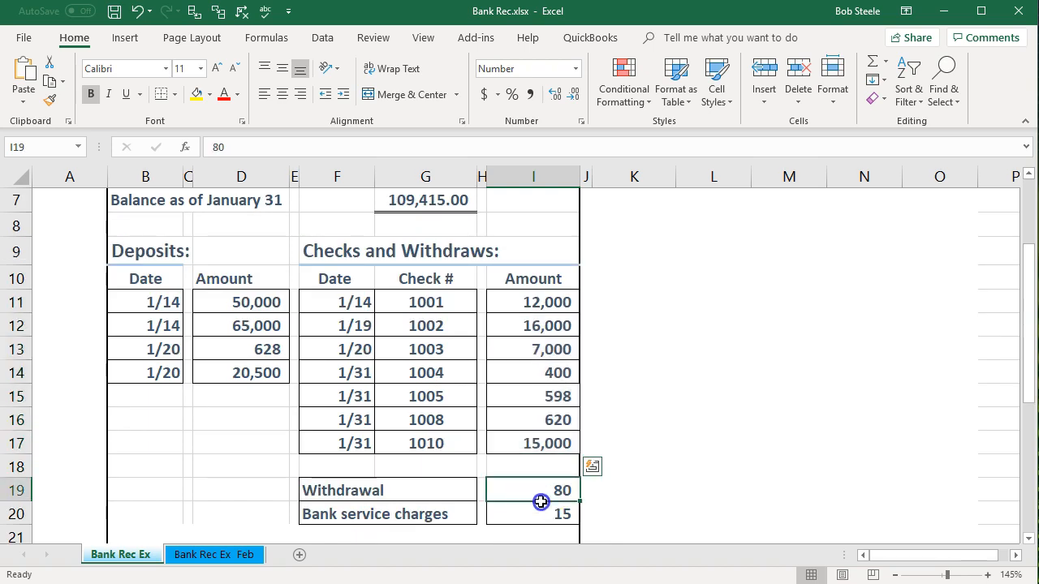
pyautogui.moveTo(539, 490); pyautogui.dragTo(538, 512)
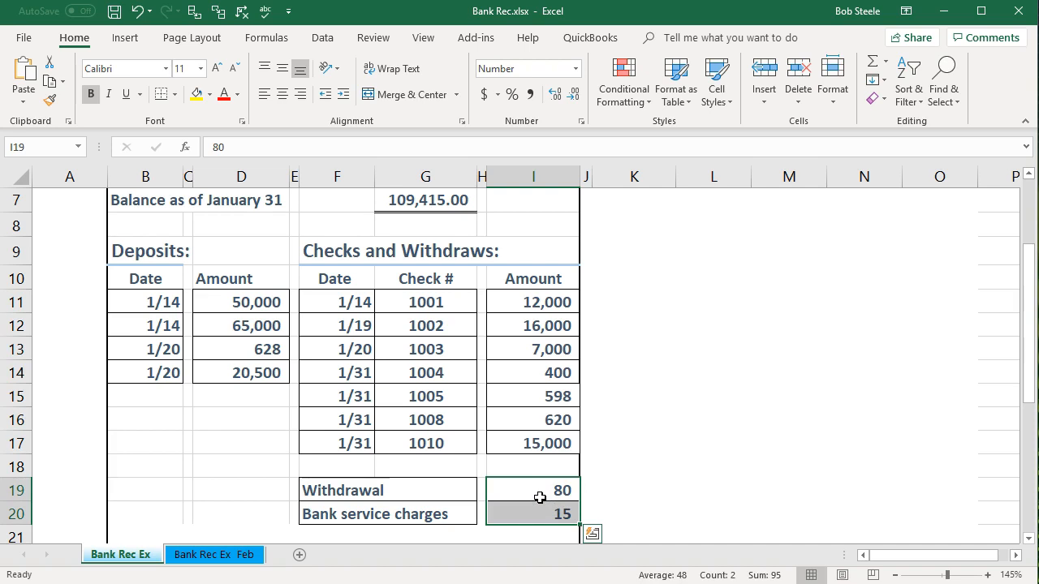
pyautogui.scroll(-2, 538, 398)
pyautogui.click(537, 411)
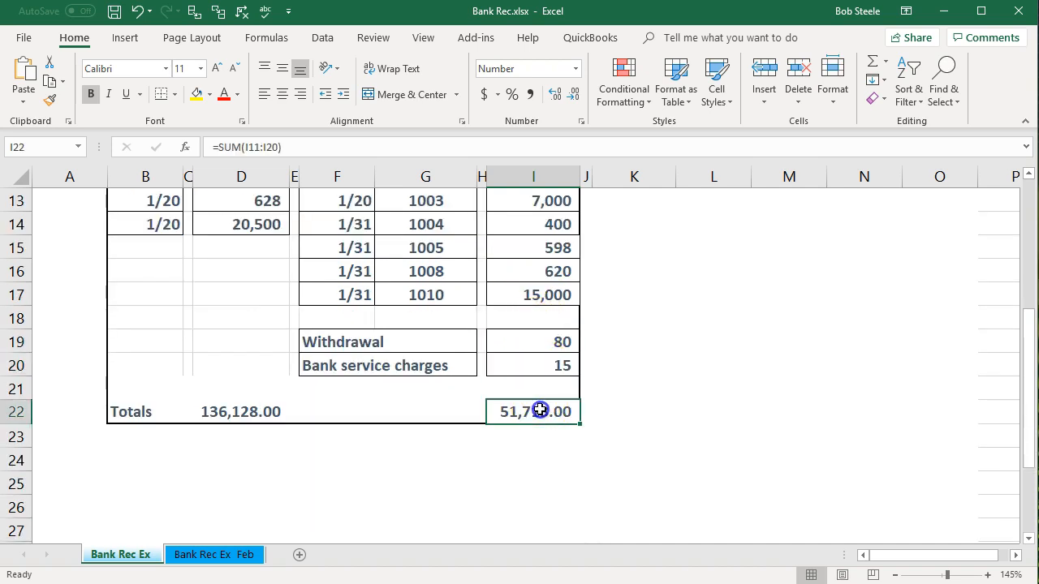
# Check the statement's January 31 balance in G7, then switch to QuickBooks to compare it with the Checking balance on the Balance Sheet
pyautogui.scroll(2, 540, 409)
pyautogui.scroll(2, 540, 409)
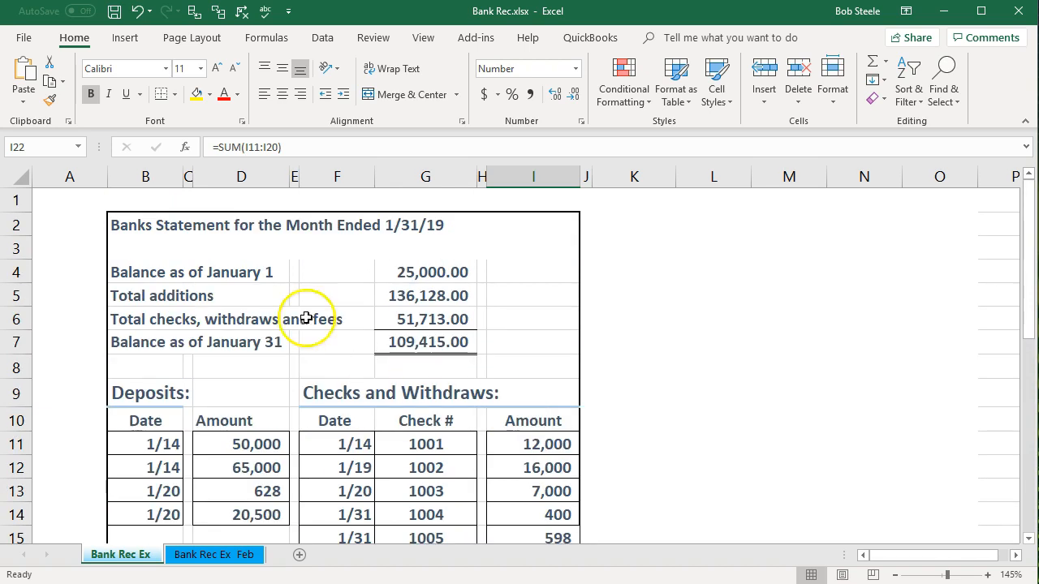
pyautogui.click(408, 344)
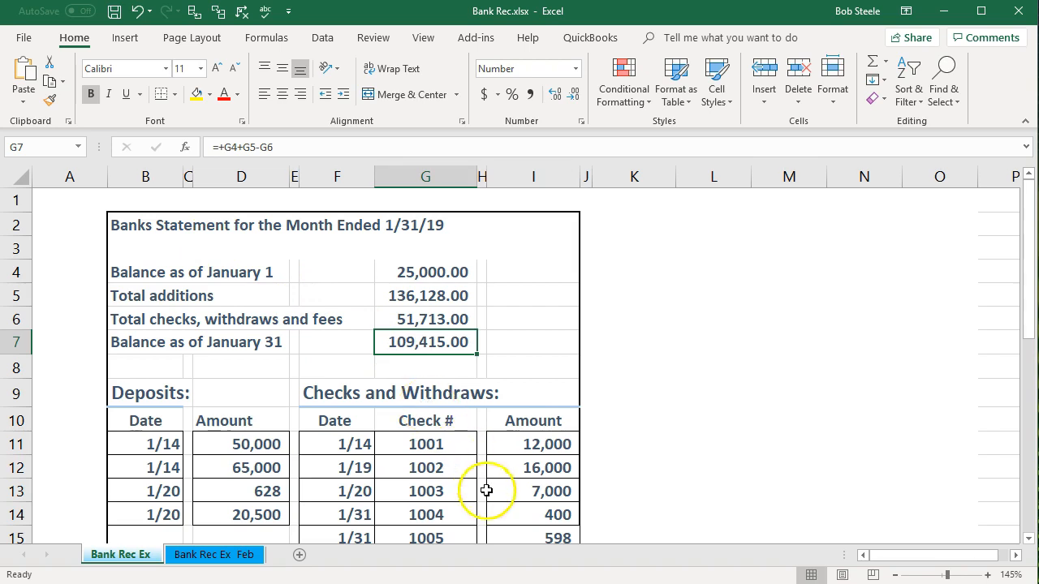
pyautogui.click(736, 583)
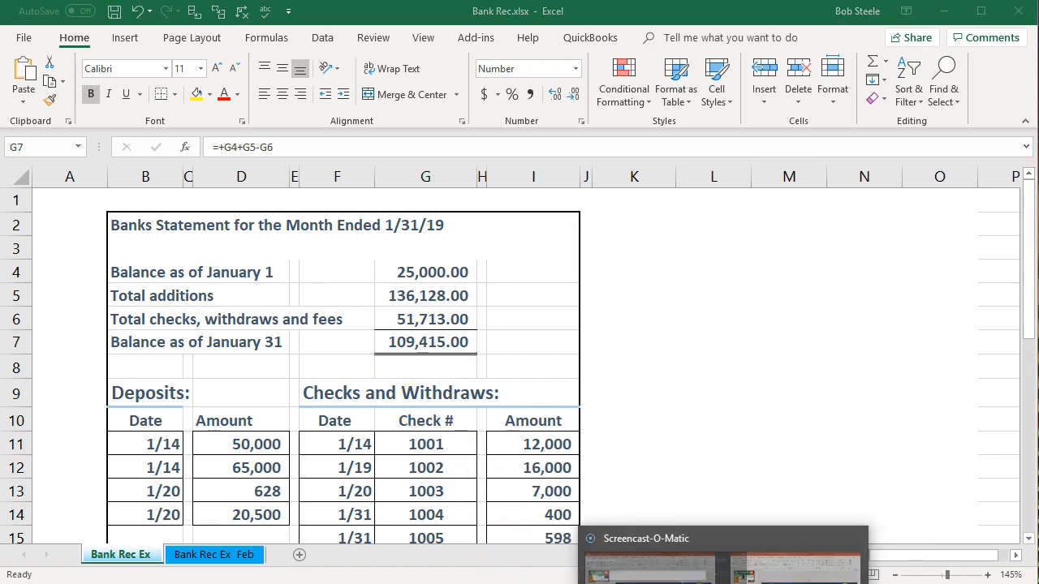
pyautogui.moveTo(657, 583)
pyautogui.click(744, 560)
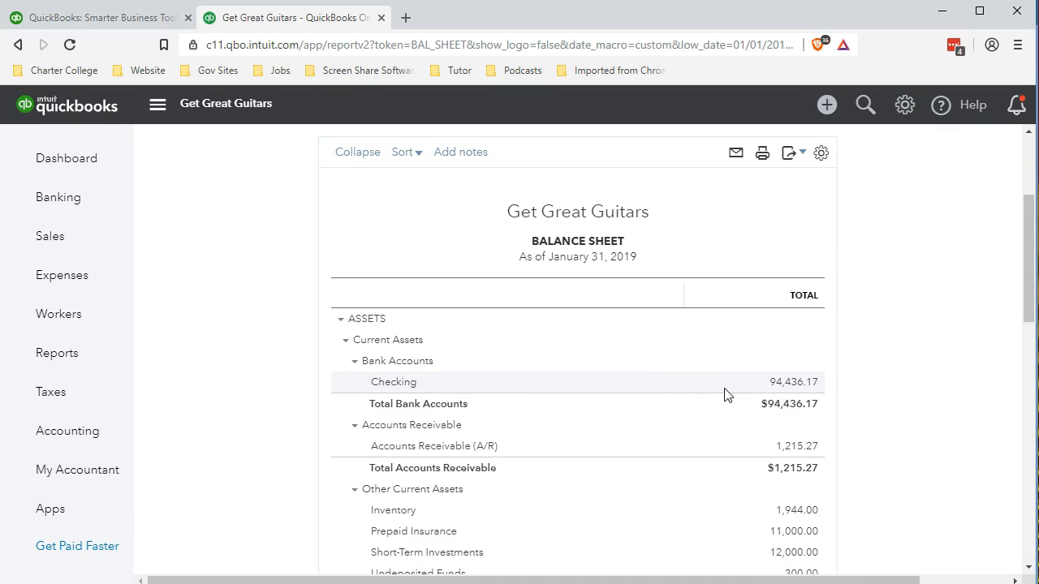
# Open the transaction detail behind the Balance Sheet's Checking balance and review the late-January checks, deposits and running balance
pyautogui.click(785, 382)
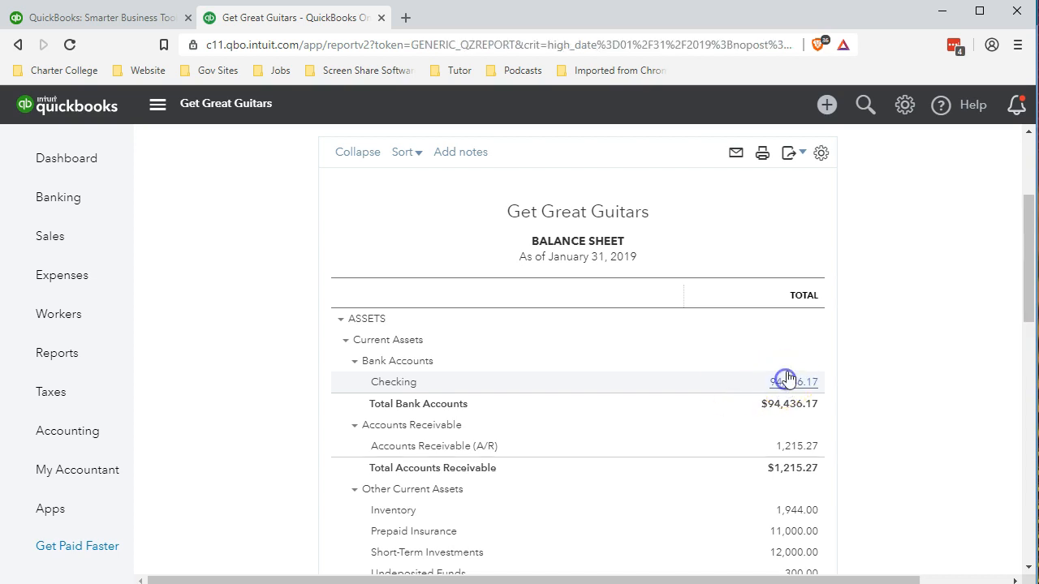
pyautogui.scroll(-5, 714, 382)
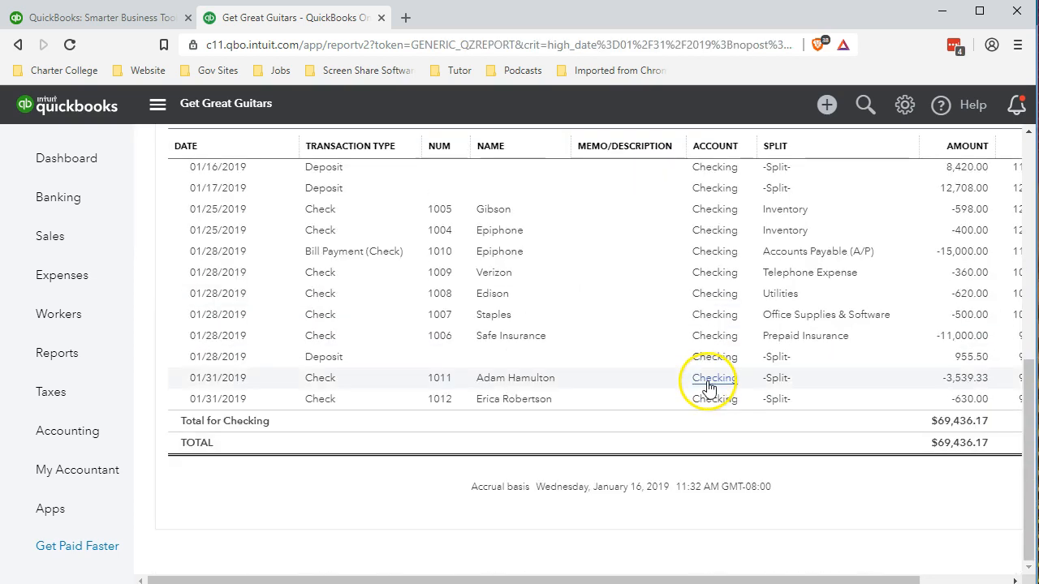
pyautogui.click(489, 404)
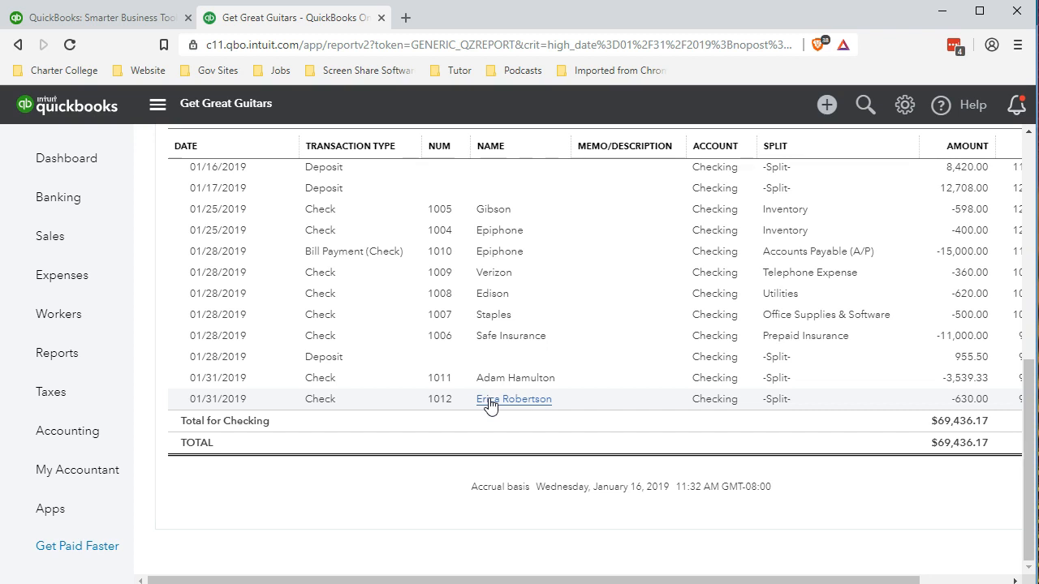
pyautogui.click(724, 383)
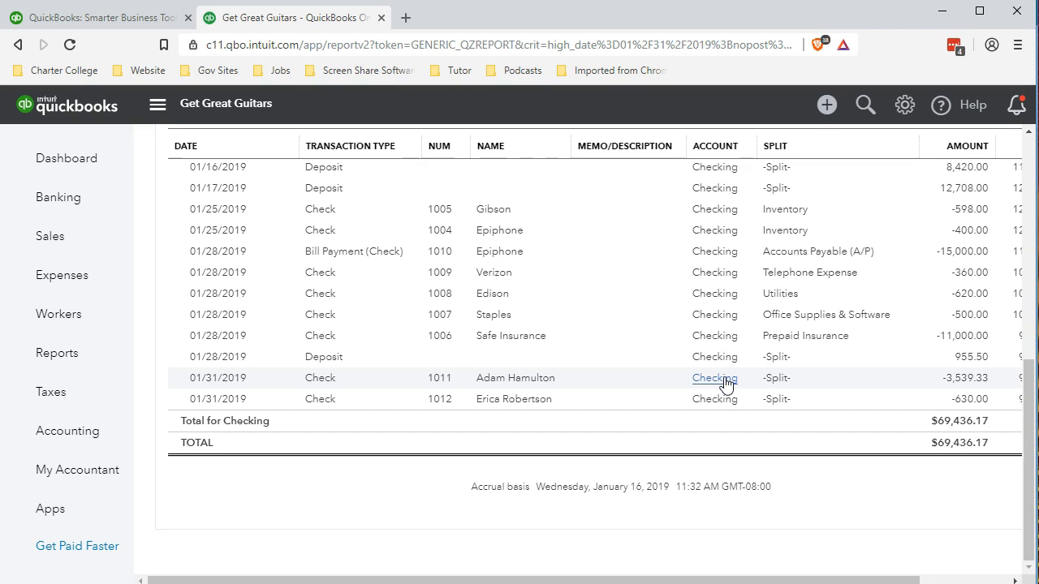
pyautogui.moveTo(920, 579); pyautogui.dragTo(966, 579)
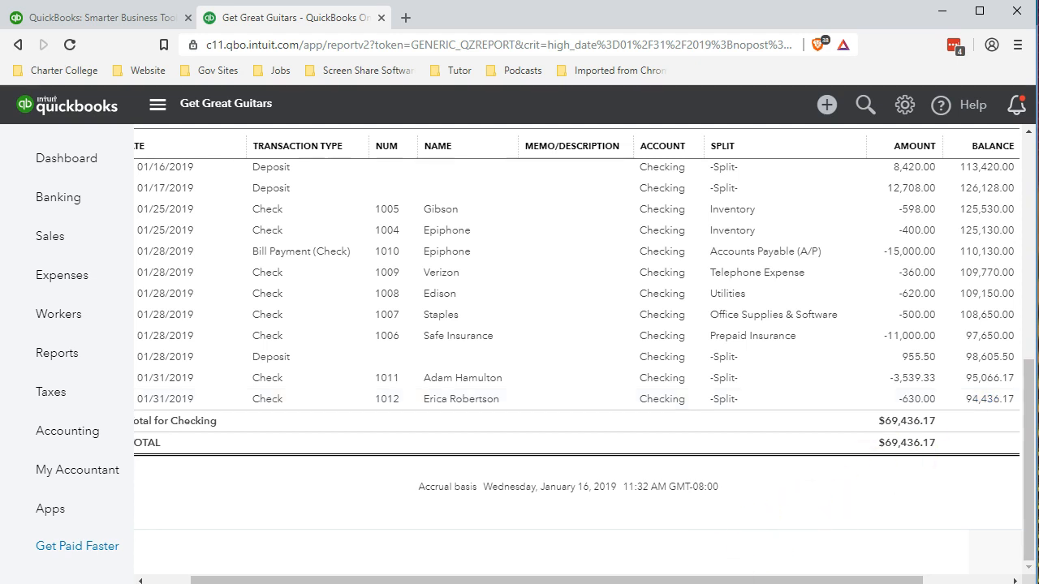
# Switch to Bank Rec.xlsx in Excel and review the withdrawal and bank service charges in I19:I20 and the check 1010 amount in I17
pyautogui.moveTo(539, 583)
pyautogui.click(625, 560)
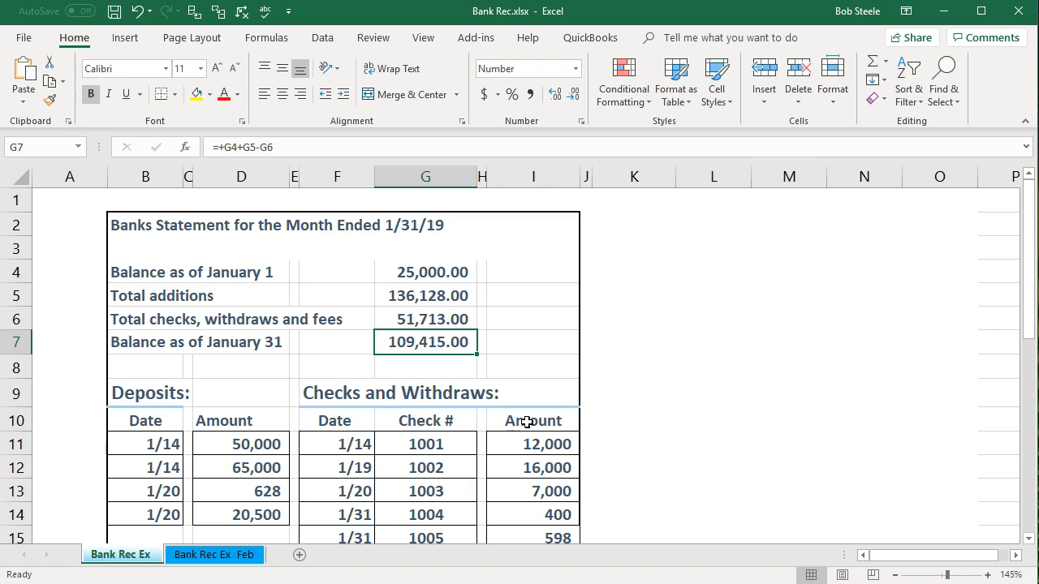
pyautogui.scroll(-1, 526, 422)
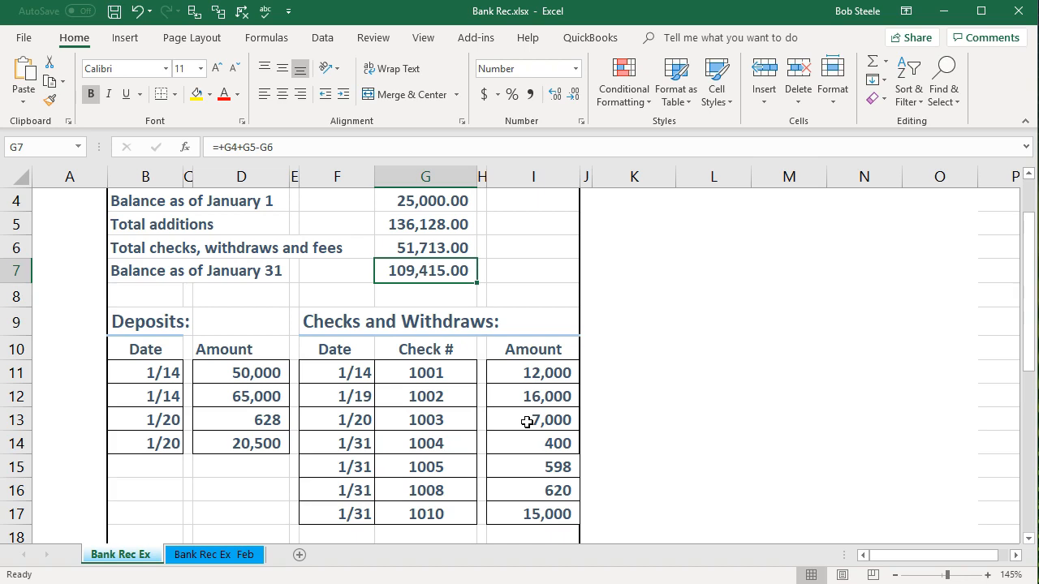
pyautogui.scroll(-2, 527, 421)
pyautogui.moveTo(526, 422); pyautogui.dragTo(530, 432)
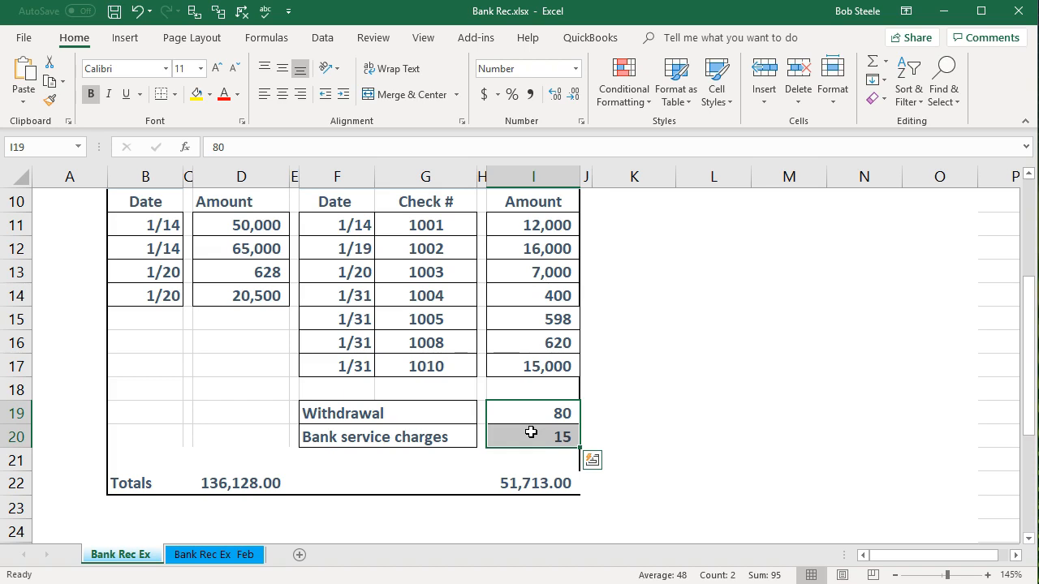
pyautogui.click(531, 432)
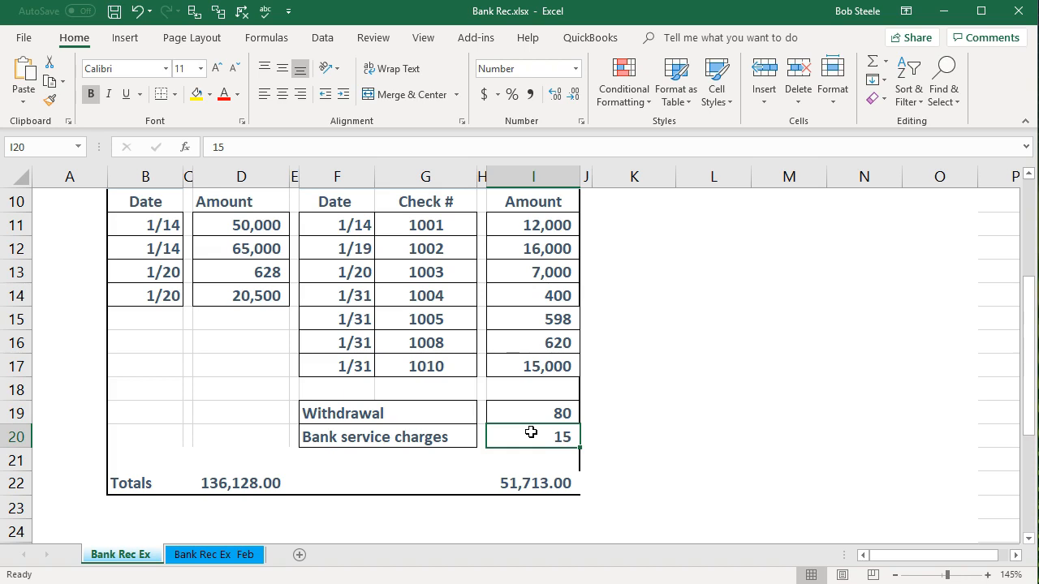
pyautogui.click(530, 366)
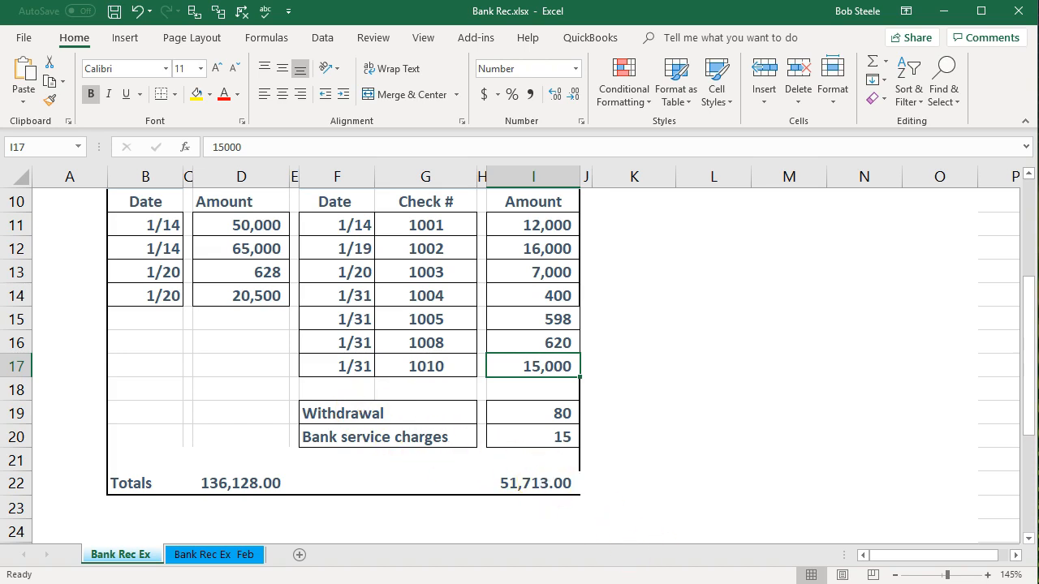
# Switch back to QuickBooks and start an account reconciliation, accepting the introduction and keeping Checking as the account
pyautogui.click(736, 583)
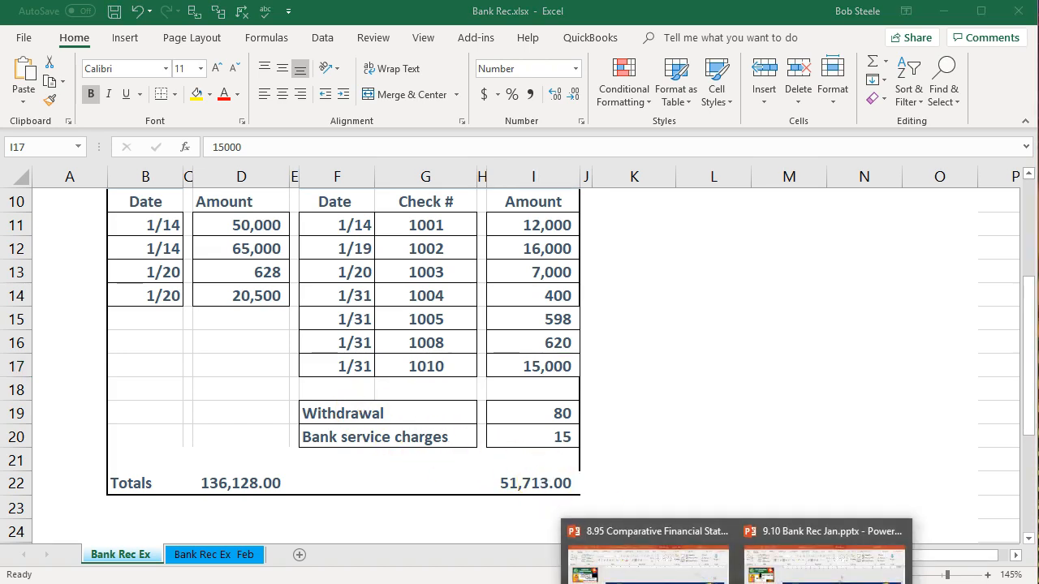
pyautogui.moveTo(656, 583)
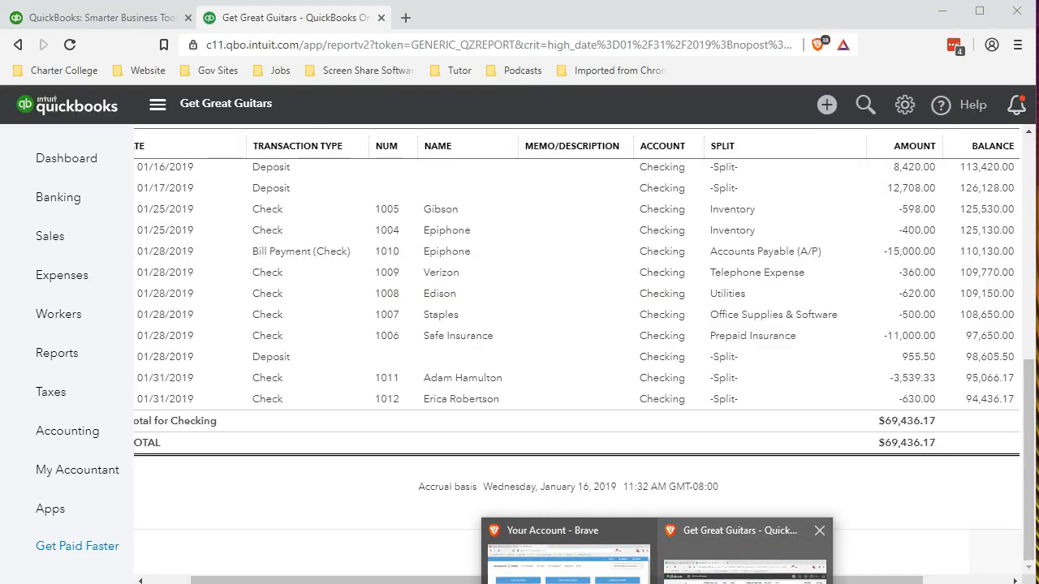
pyautogui.click(743, 568)
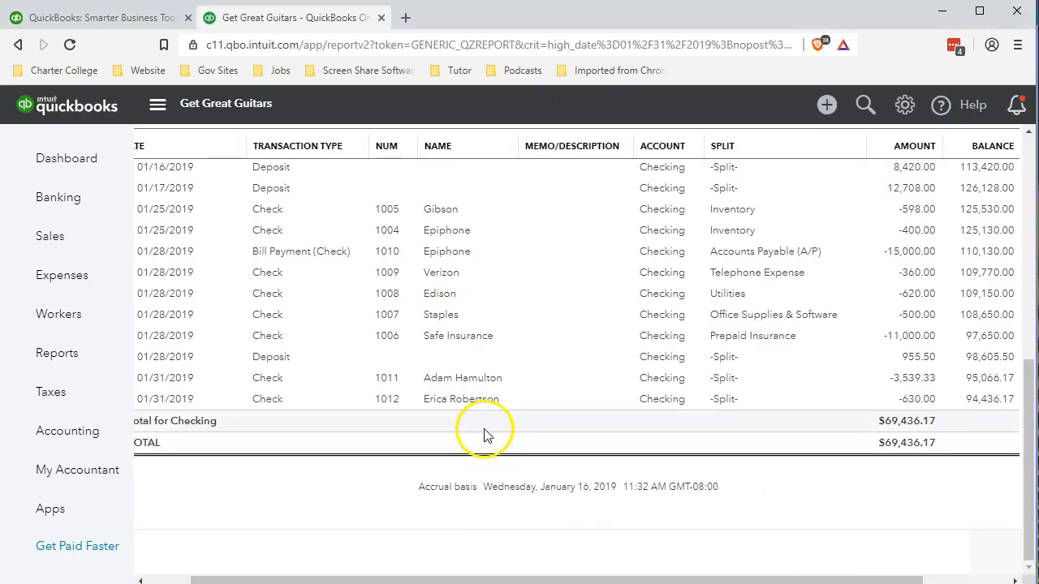
pyautogui.click(81, 427)
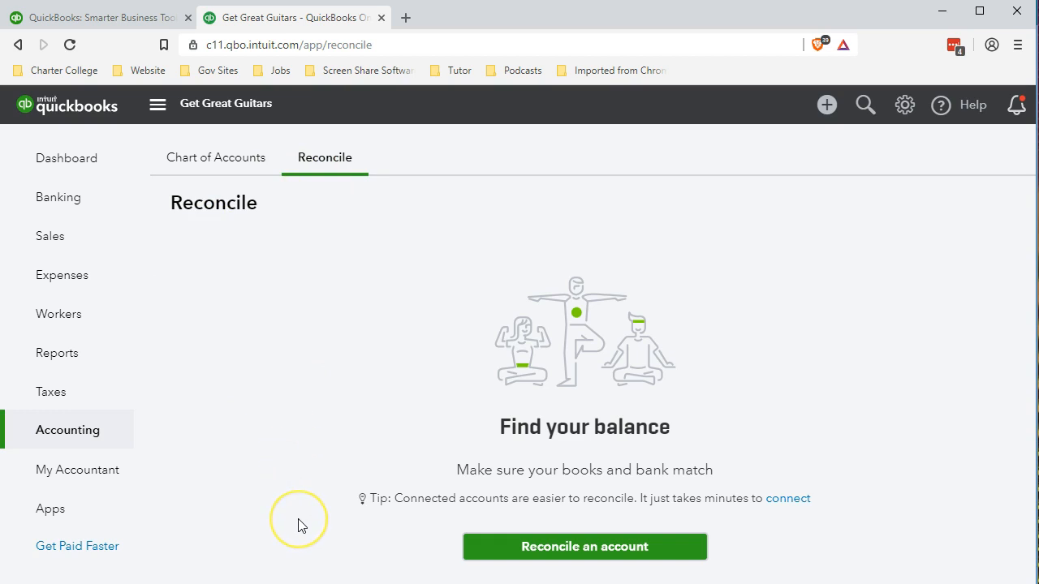
pyautogui.click(505, 550)
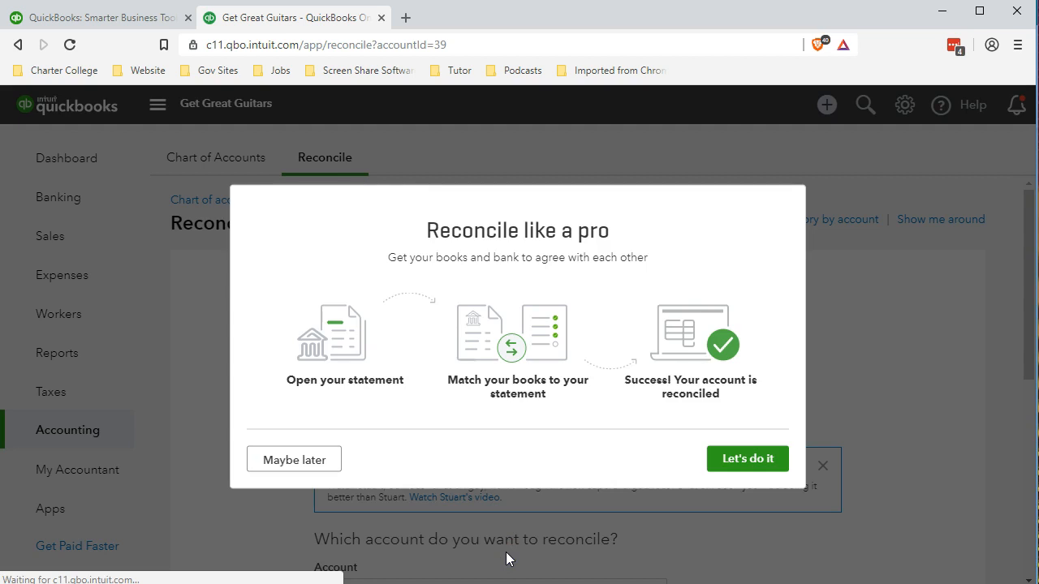
pyautogui.click(747, 456)
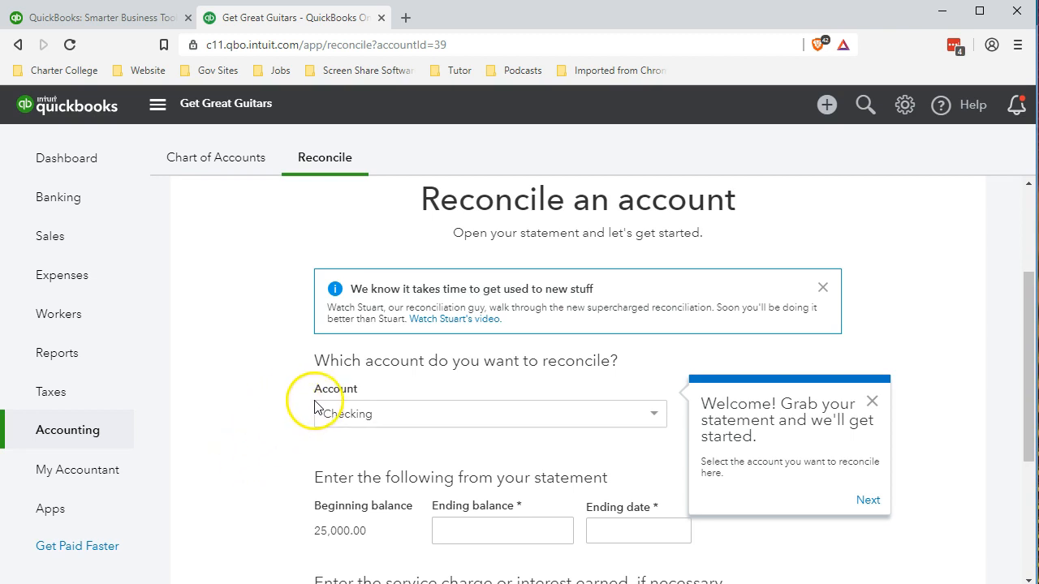
pyautogui.click(659, 418)
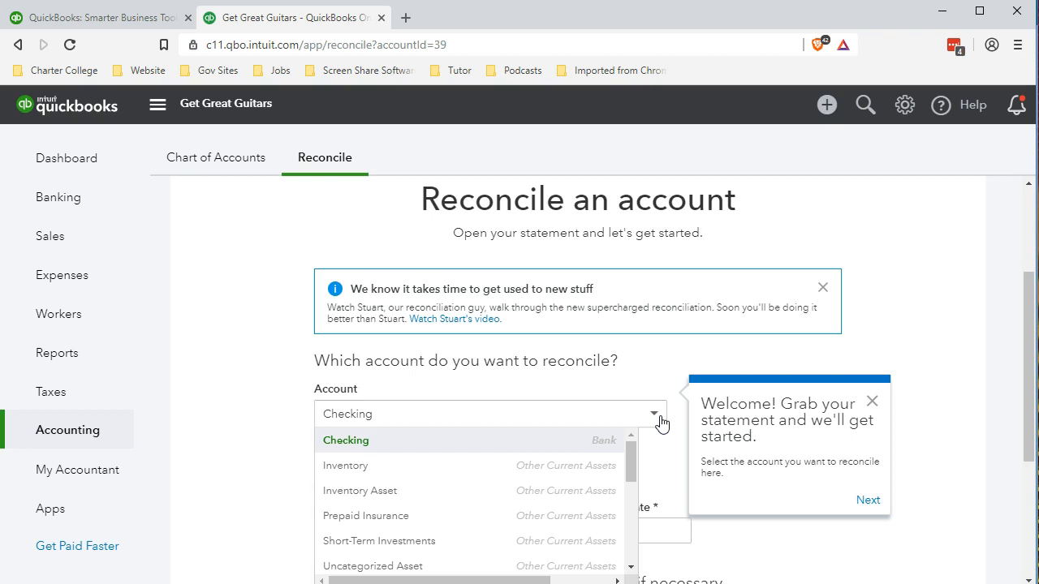
pyautogui.click(661, 419)
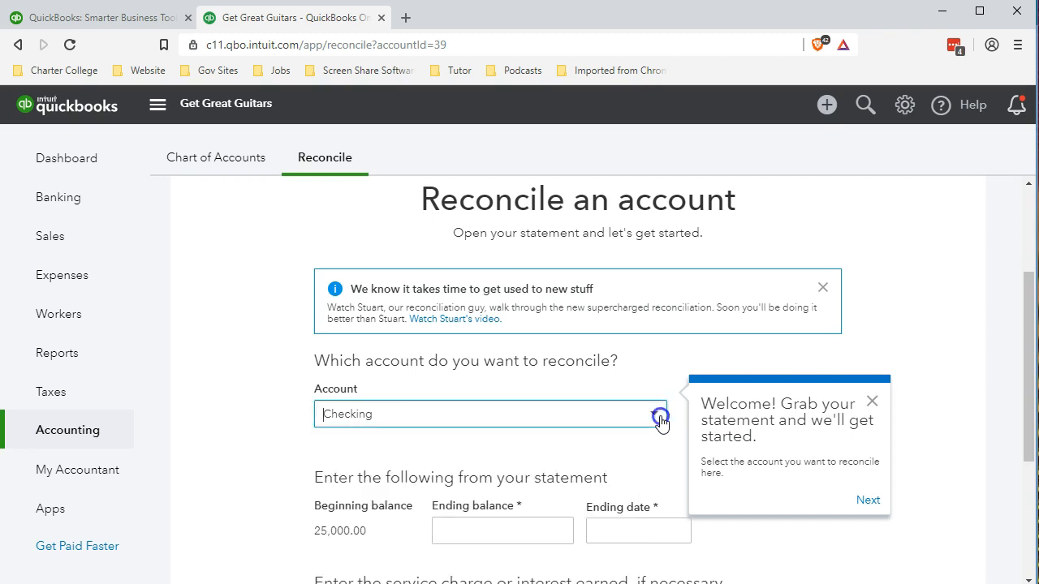
pyautogui.click(241, 416)
# Compare the January 1 balance in G4 of Bank Rec.xlsx with the beginning balance on the QuickBooks reconciliation form
pyautogui.scroll(-2, 241, 418)
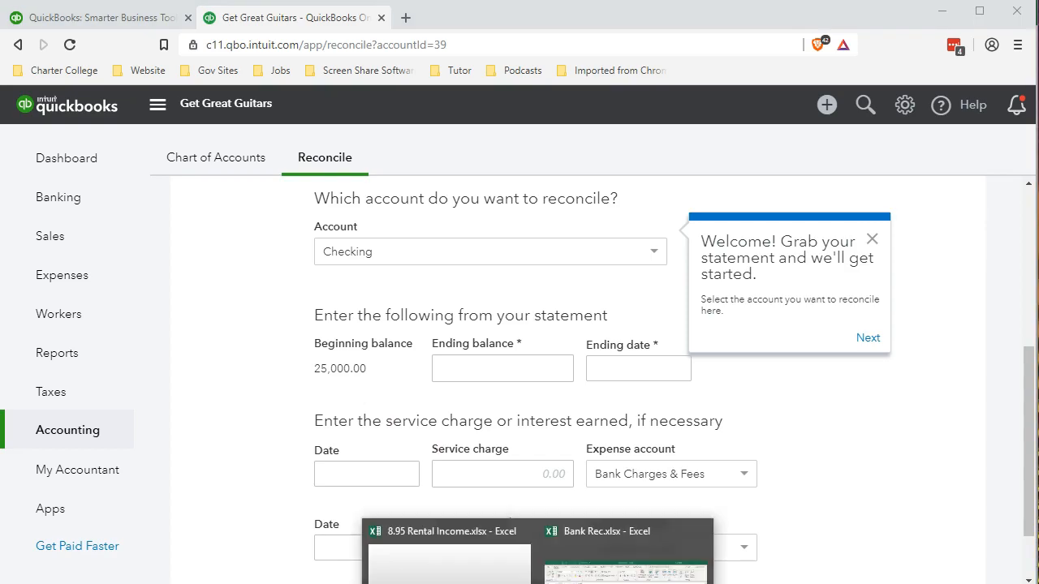
pyautogui.click(625, 555)
pyautogui.scroll(3, 593, 438)
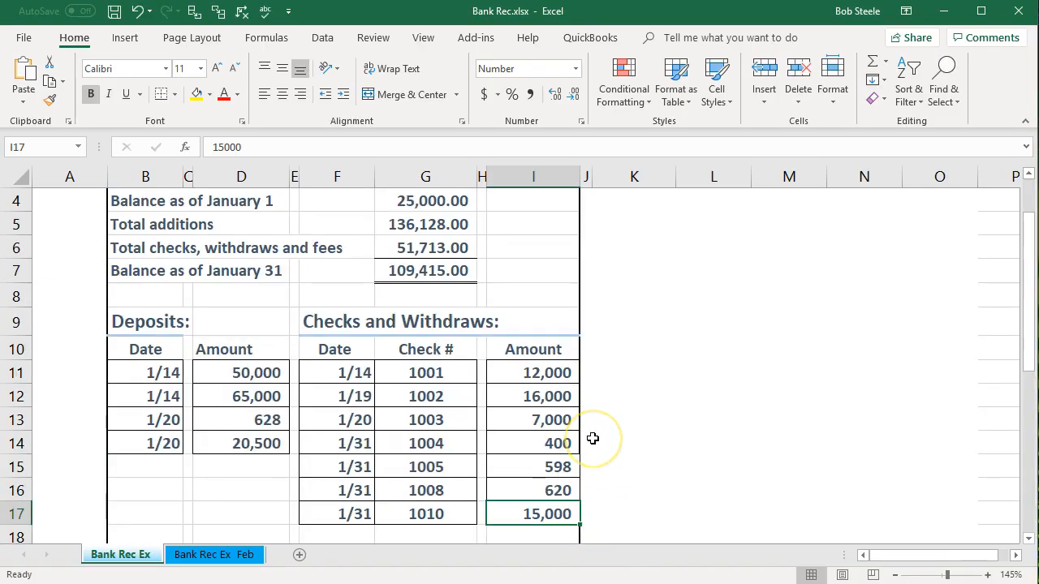
pyautogui.click(433, 278)
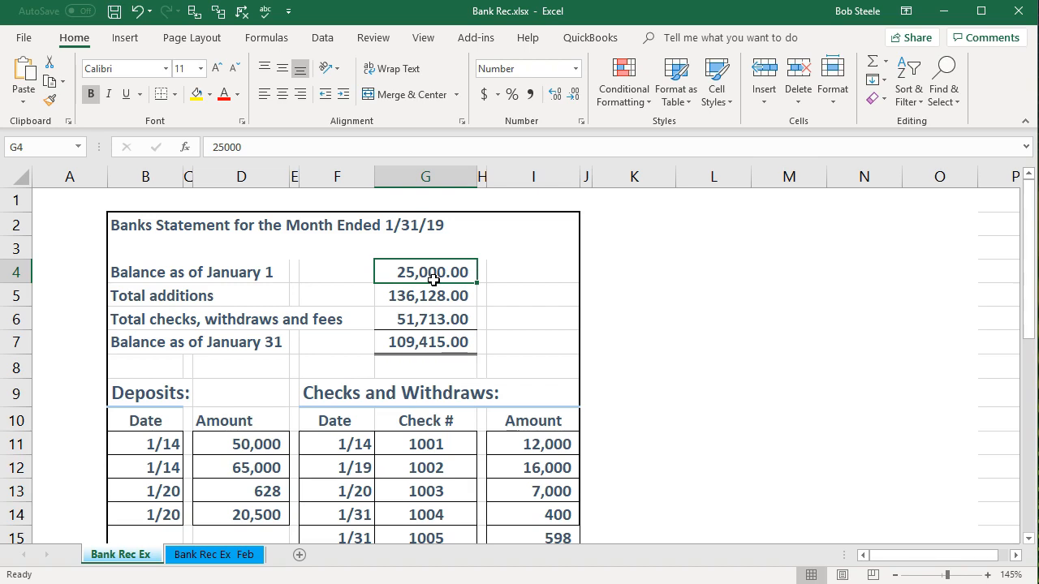
pyautogui.click(945, 10)
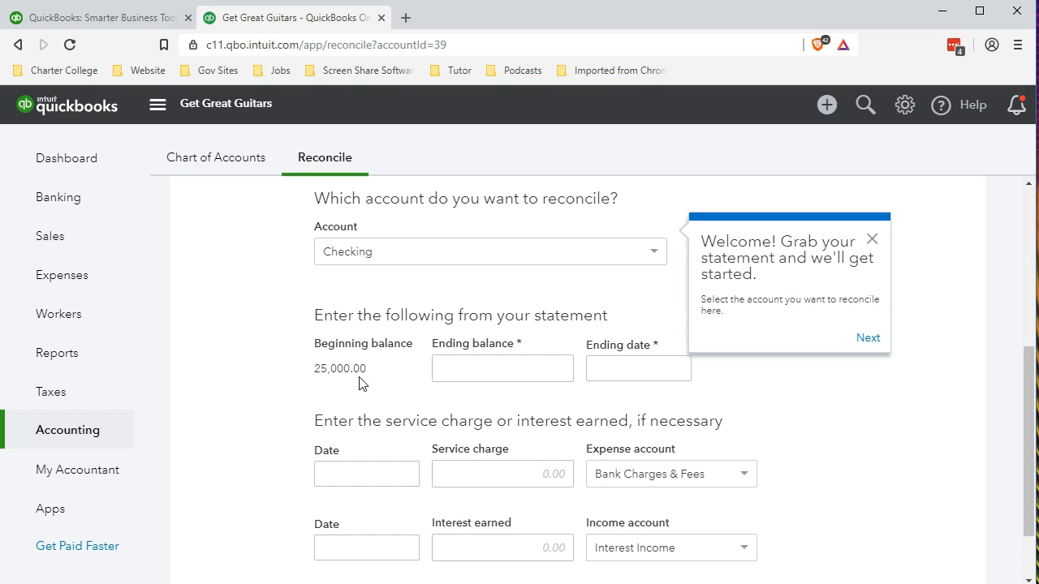
pyautogui.click(330, 375)
pyautogui.click(333, 388)
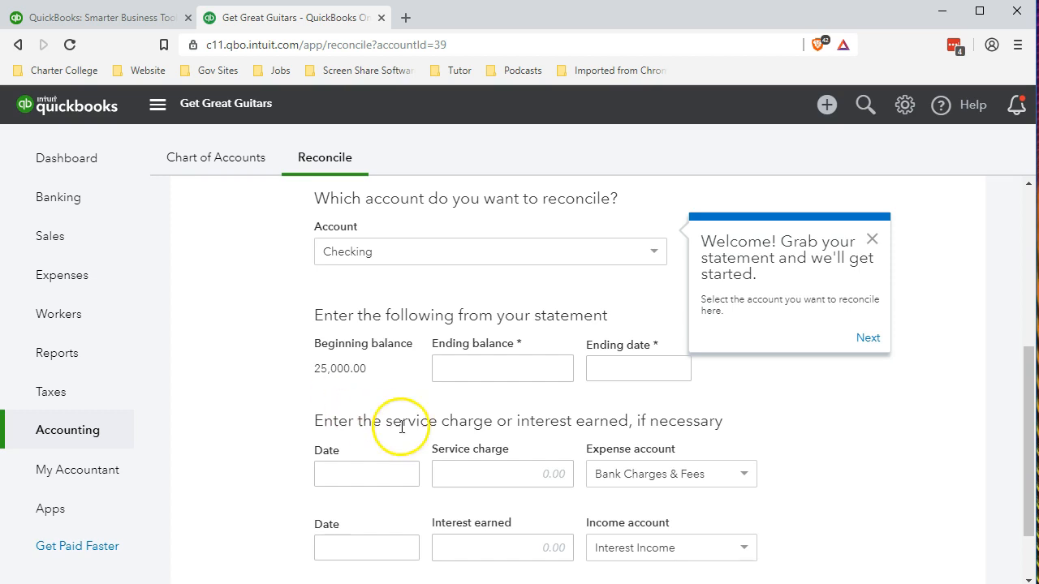
# Enter the January 31 balance from G7 of Bank Rec.xlsx, 109,415.00, as the reconciliation's ending balance and set the ending date to 01/31/2019
pyautogui.click(517, 367)
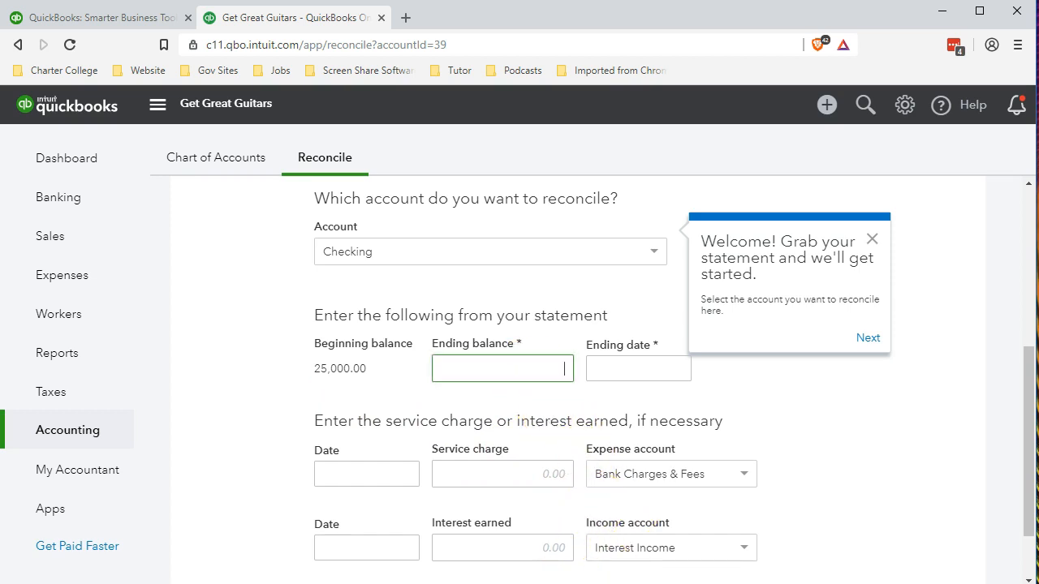
pyautogui.click(538, 583)
pyautogui.click(625, 568)
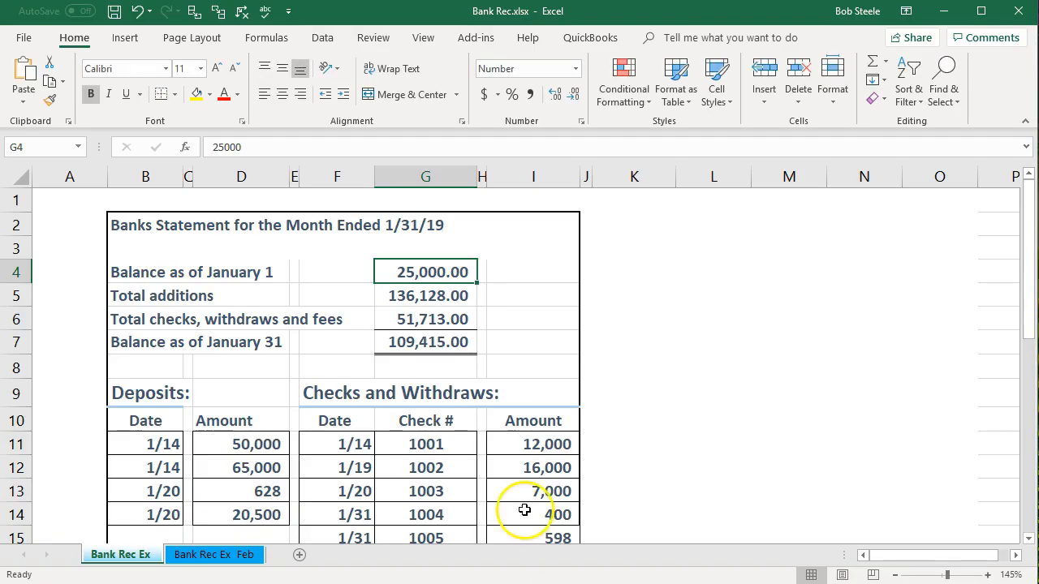
pyautogui.click(451, 341)
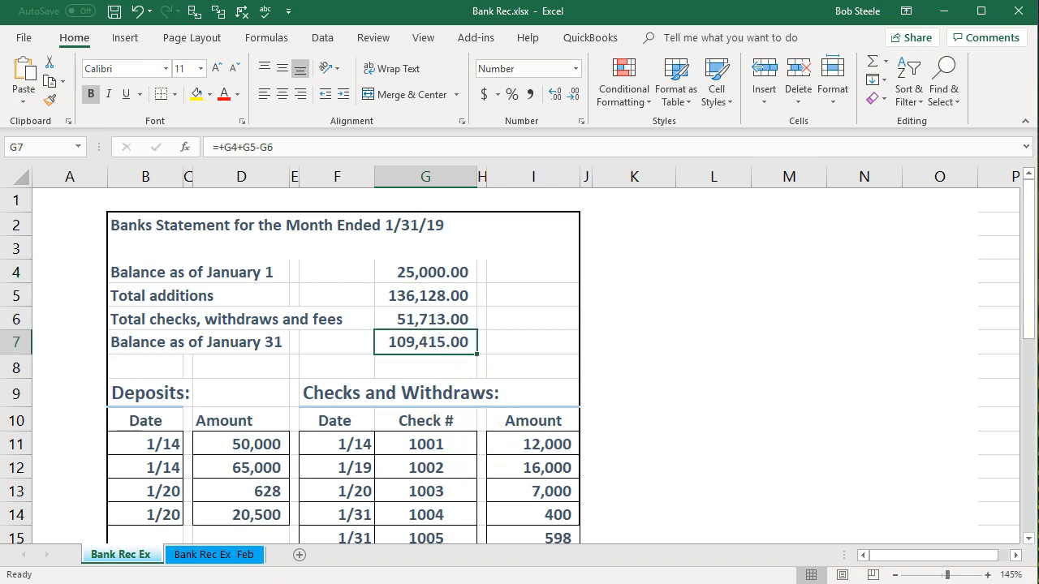
pyautogui.click(659, 583)
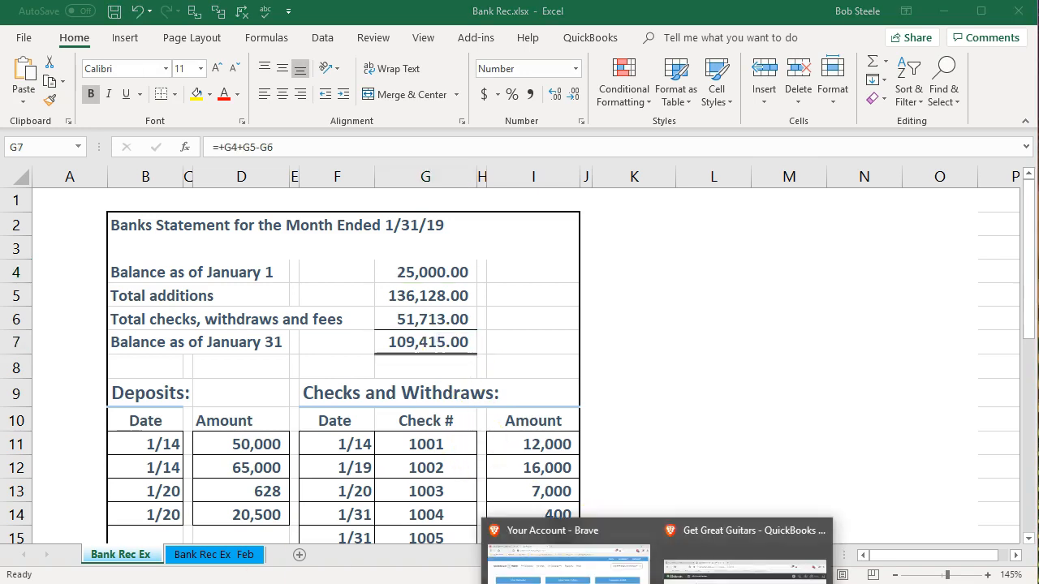
pyautogui.click(744, 568)
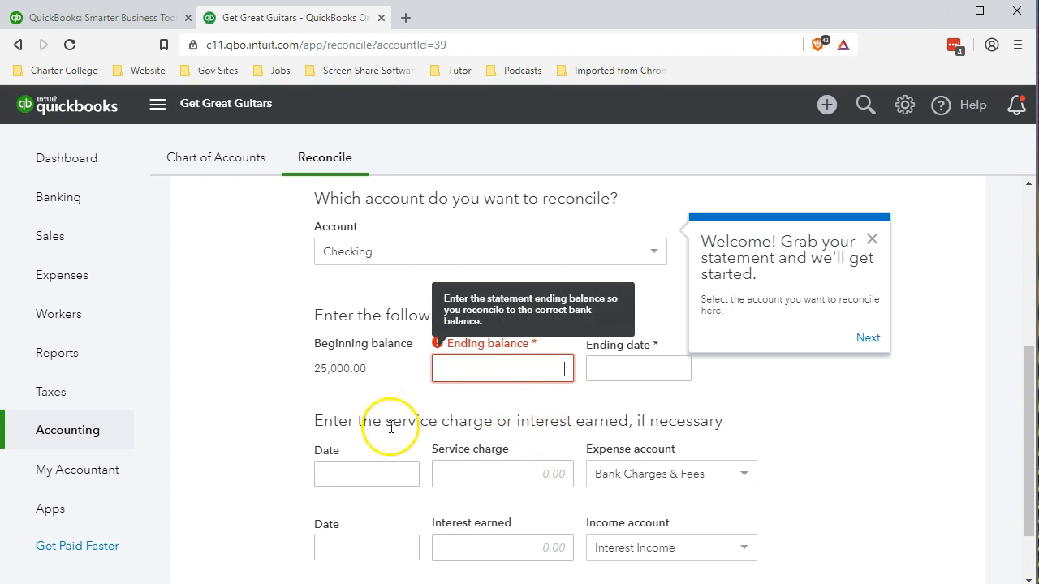
pyautogui.write('109')
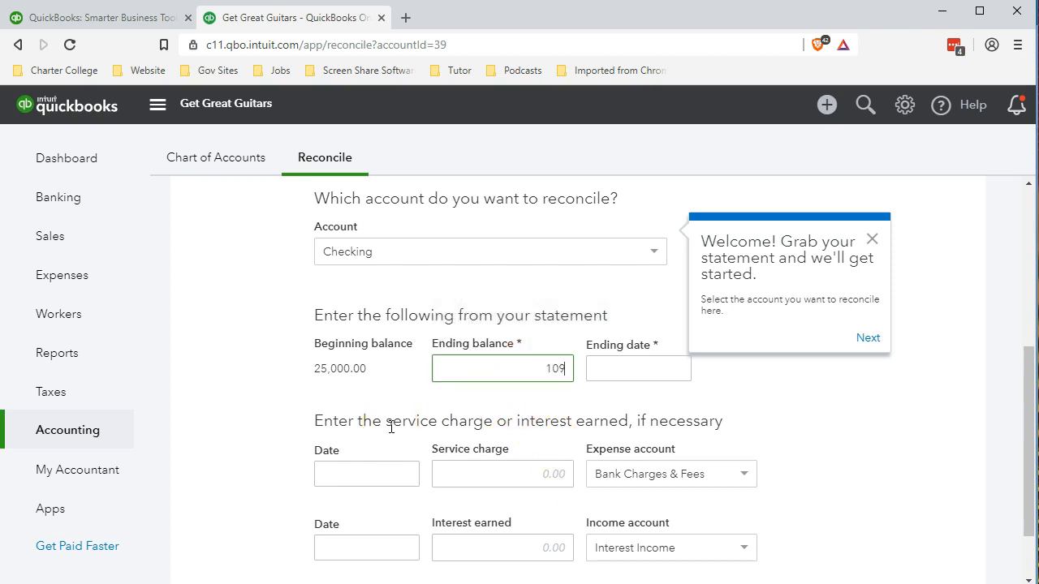
pyautogui.write(',415')
pyautogui.press('Tab')
pyautogui.click(620, 364)
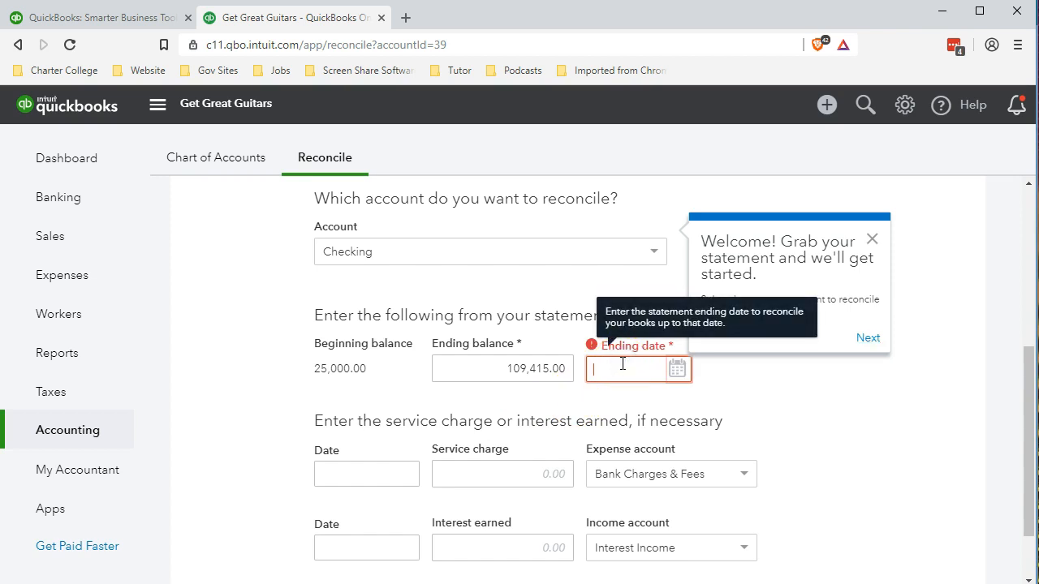
pyautogui.write('01/31/2019')
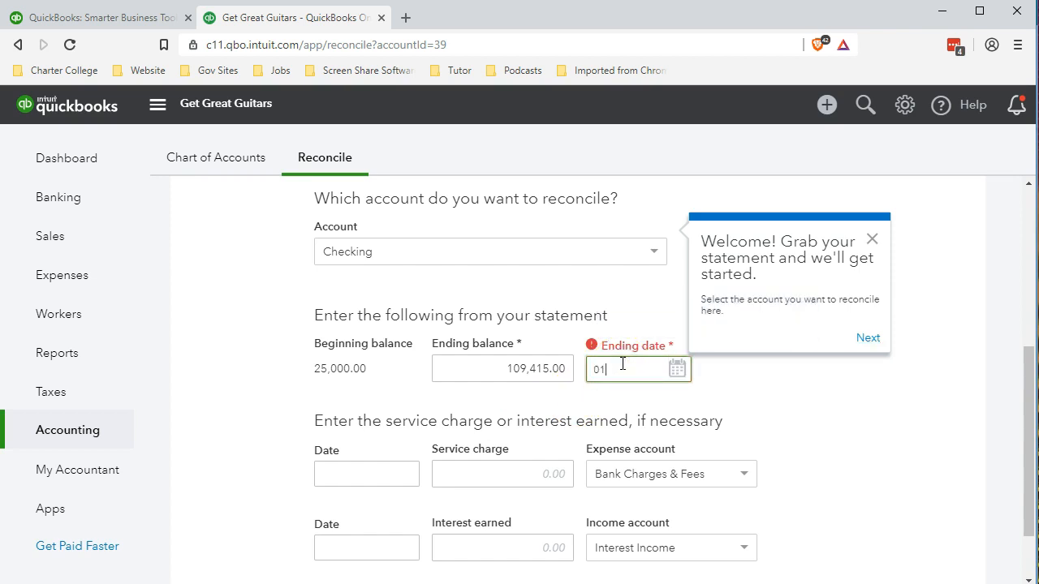
# Complete the reconciliation's ending date as 01/31/2019
pyautogui.press('Tab')
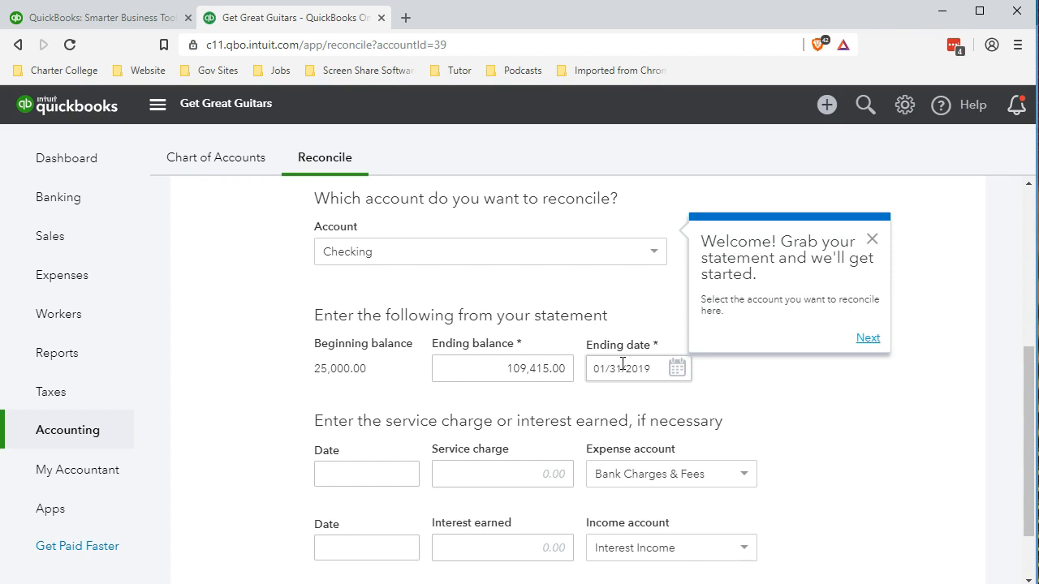
pyautogui.click(252, 472)
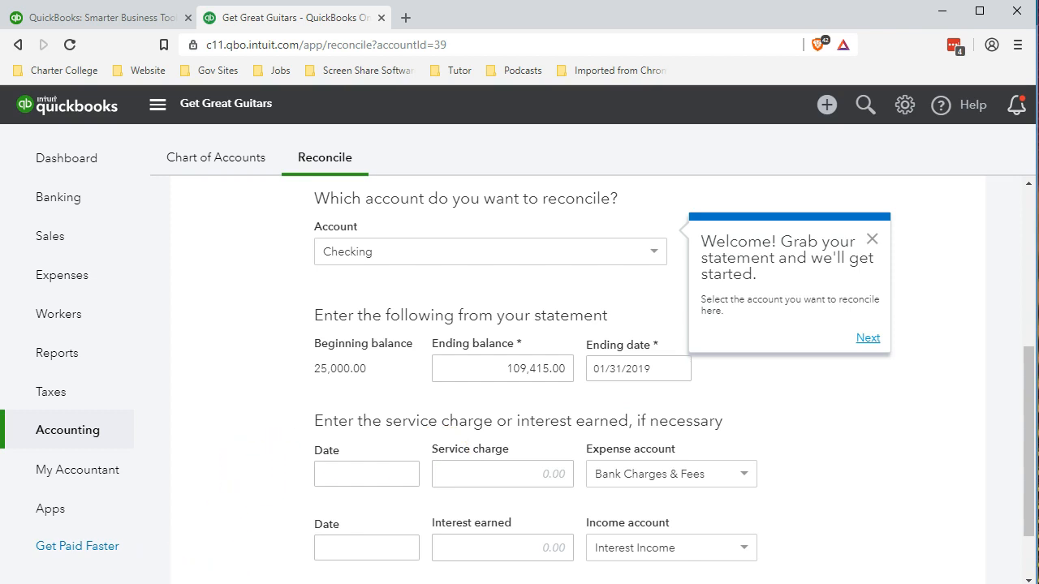
# Look up the bank service charges in I20 of Bank Rec.xlsx in Excel, and return to QuickBooks to examine the reconciliation form's blank service charge entry
pyautogui.scroll(-1, 268, 470)
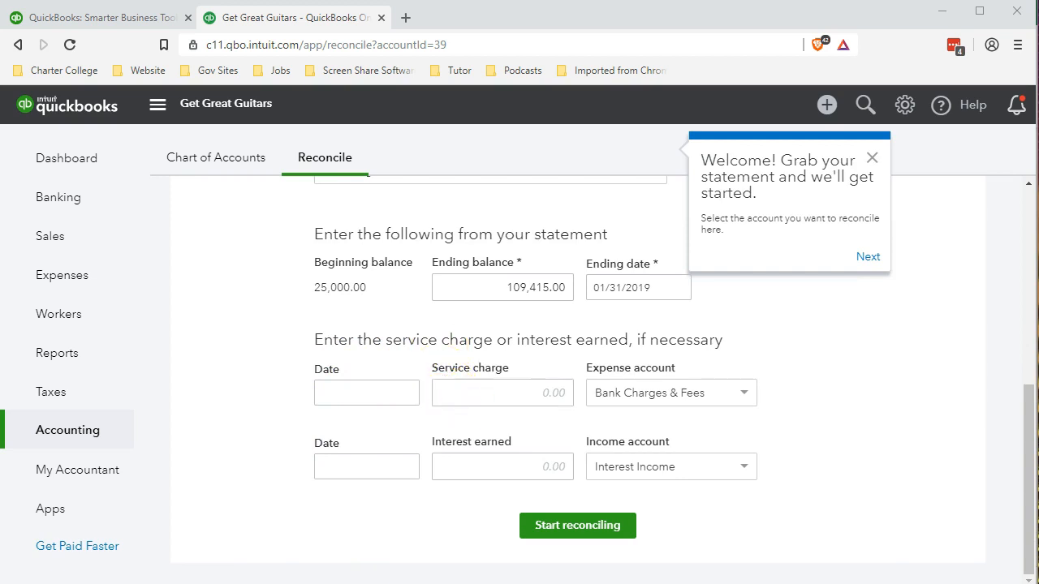
pyautogui.click(635, 540)
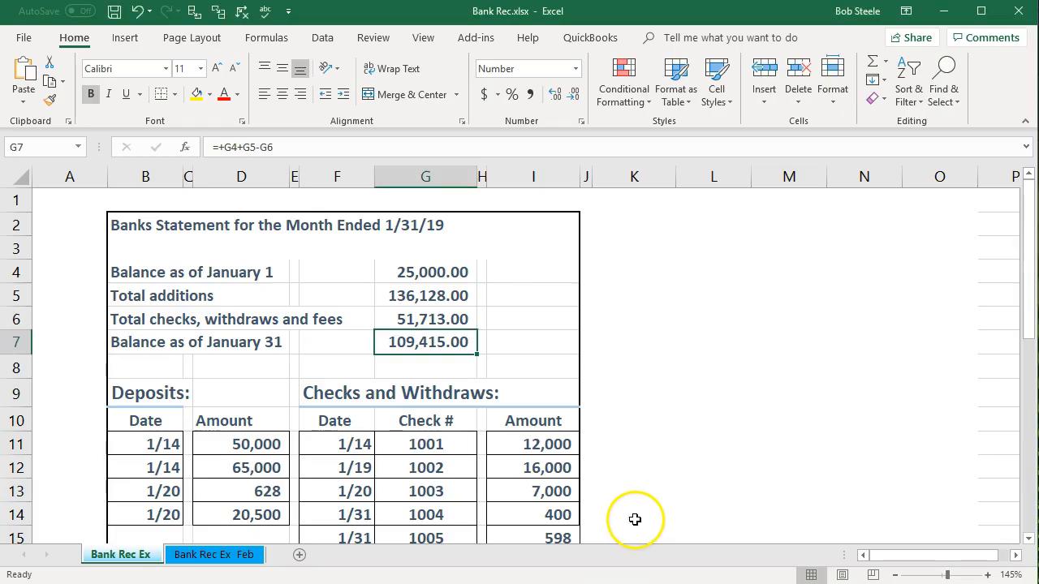
pyautogui.scroll(-3, 635, 519)
pyautogui.click(564, 437)
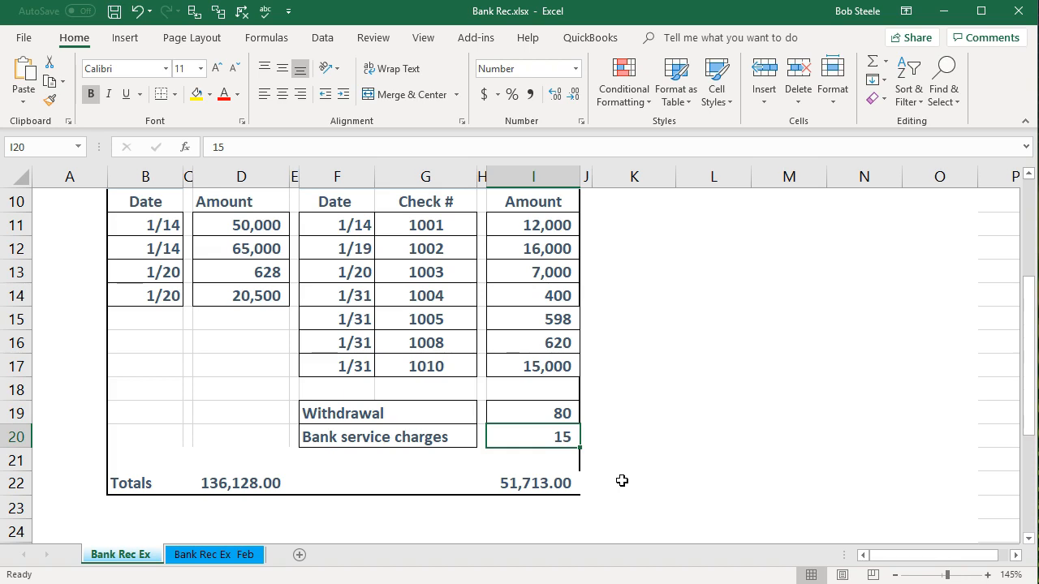
pyautogui.click(941, 11)
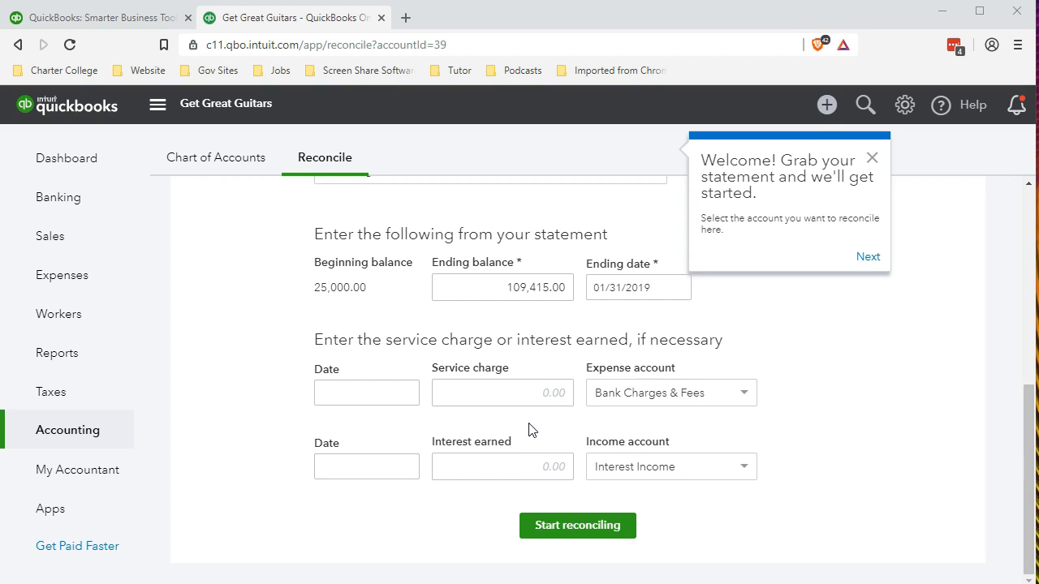
pyautogui.click(535, 403)
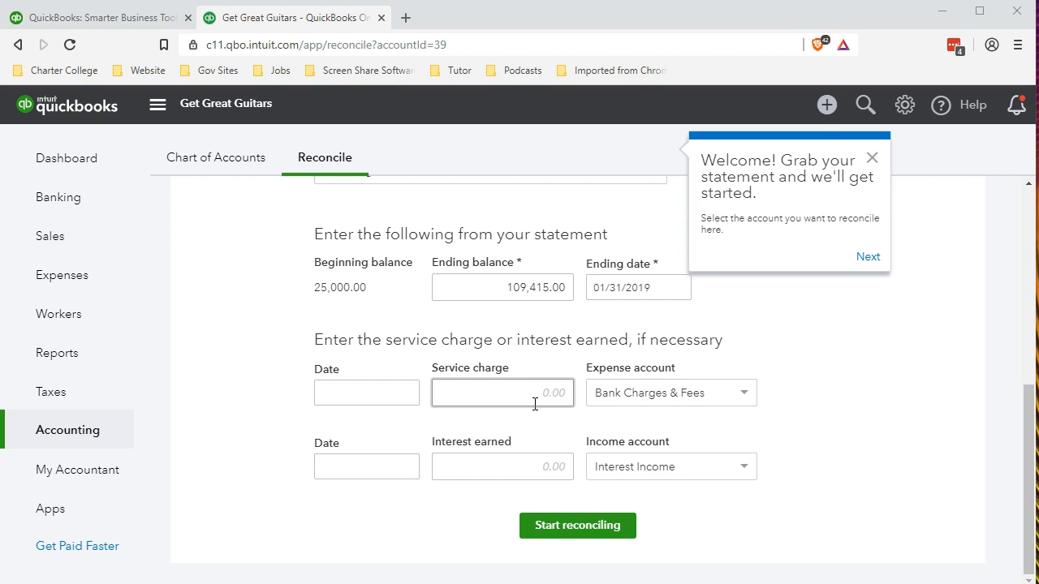
pyautogui.click(578, 422)
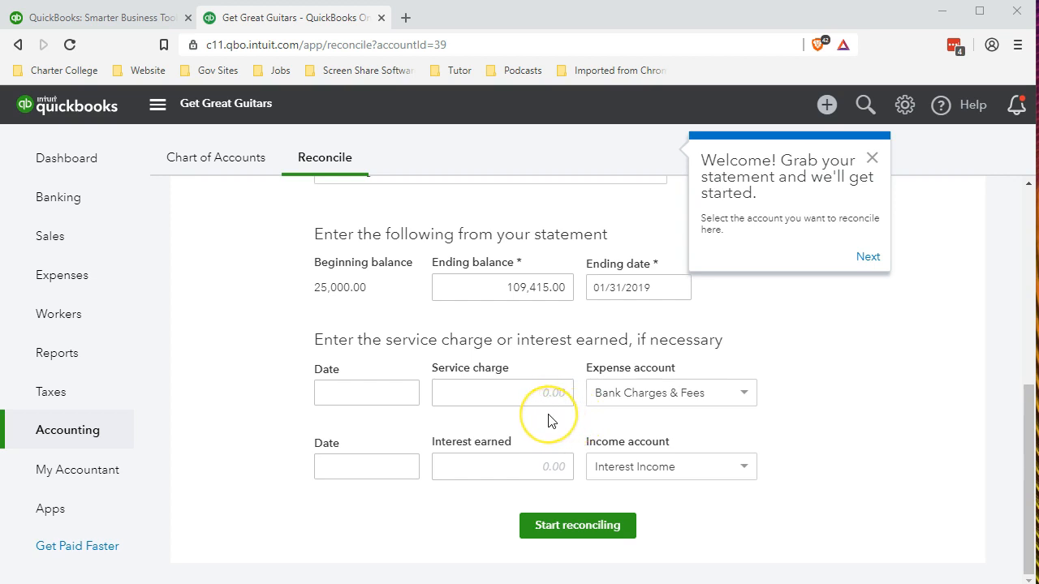